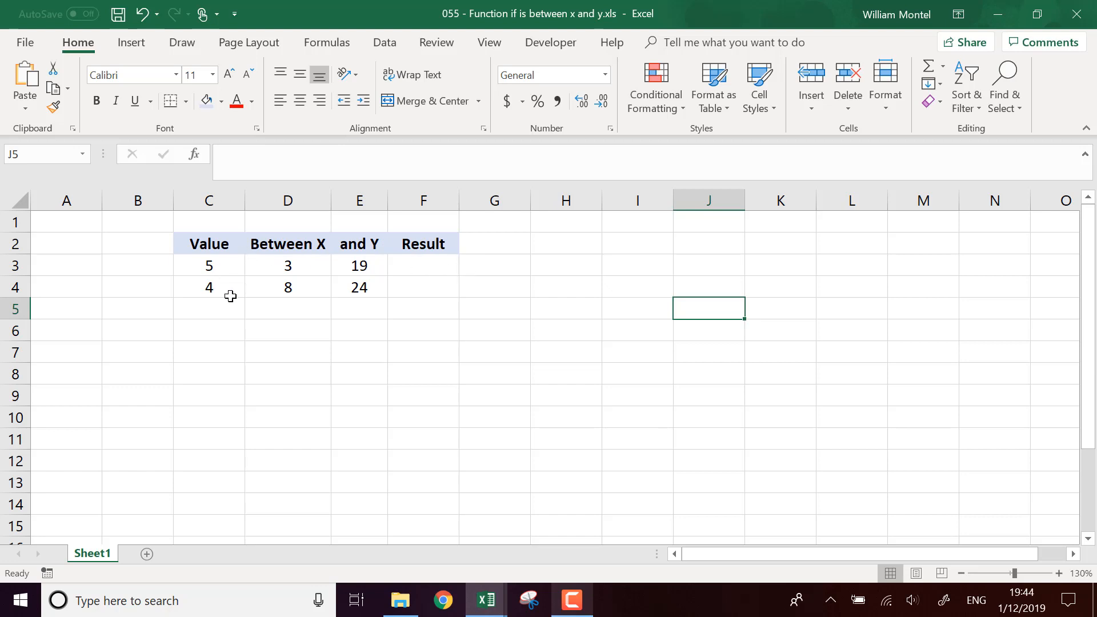
# Step: Inspect the Value, Between X and and Y numbers in rows 3 and 4
pyautogui.click(210, 265)
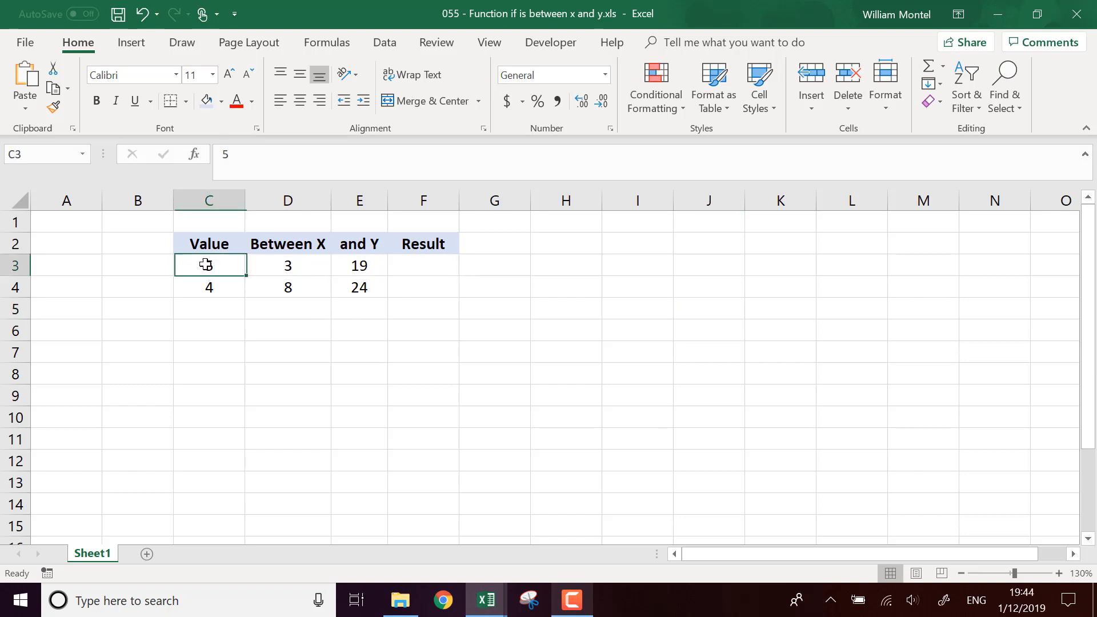
pyautogui.click(317, 261)
pyautogui.click(373, 263)
pyautogui.click(223, 285)
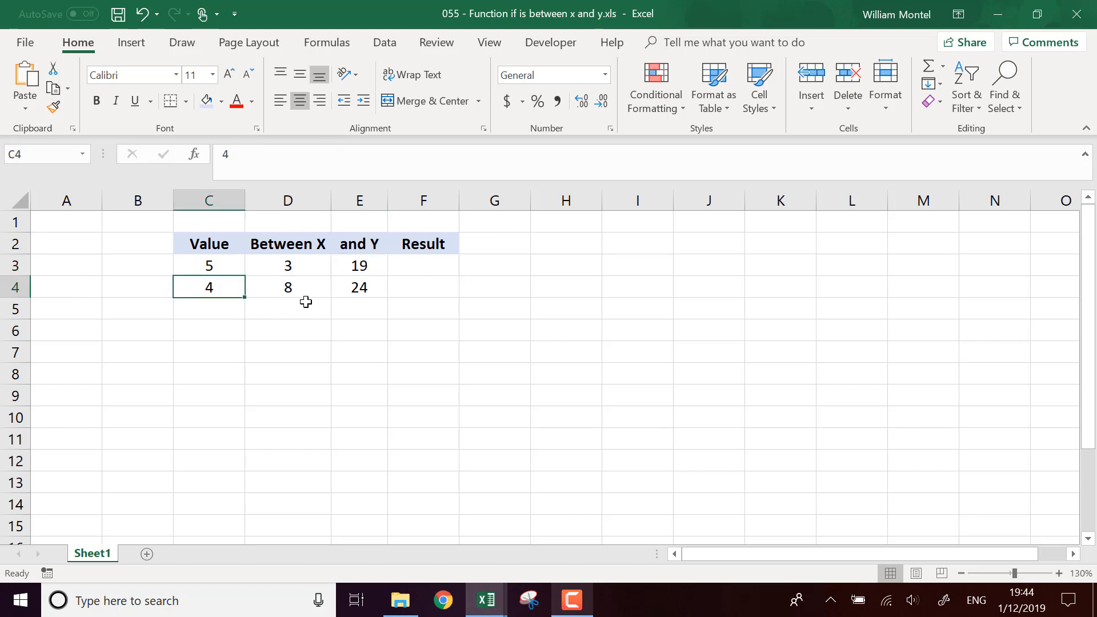
pyautogui.click(302, 296)
pyautogui.click(369, 290)
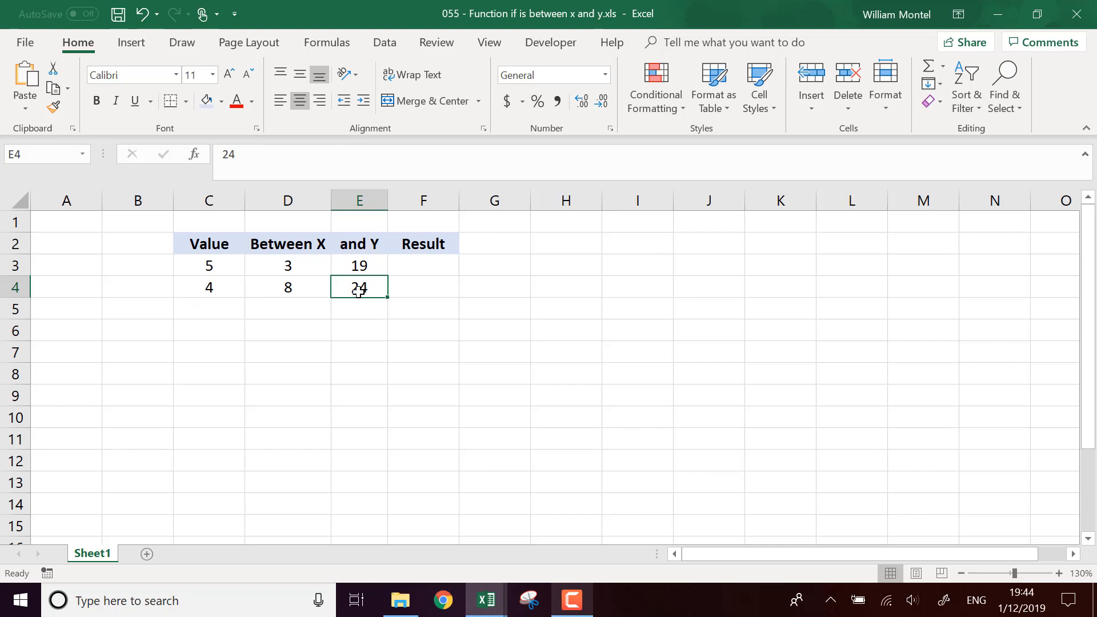
# Step: Widen column E slightly so the and Y header fits
pyautogui.moveTo(388, 200); pyautogui.dragTo(397, 200)
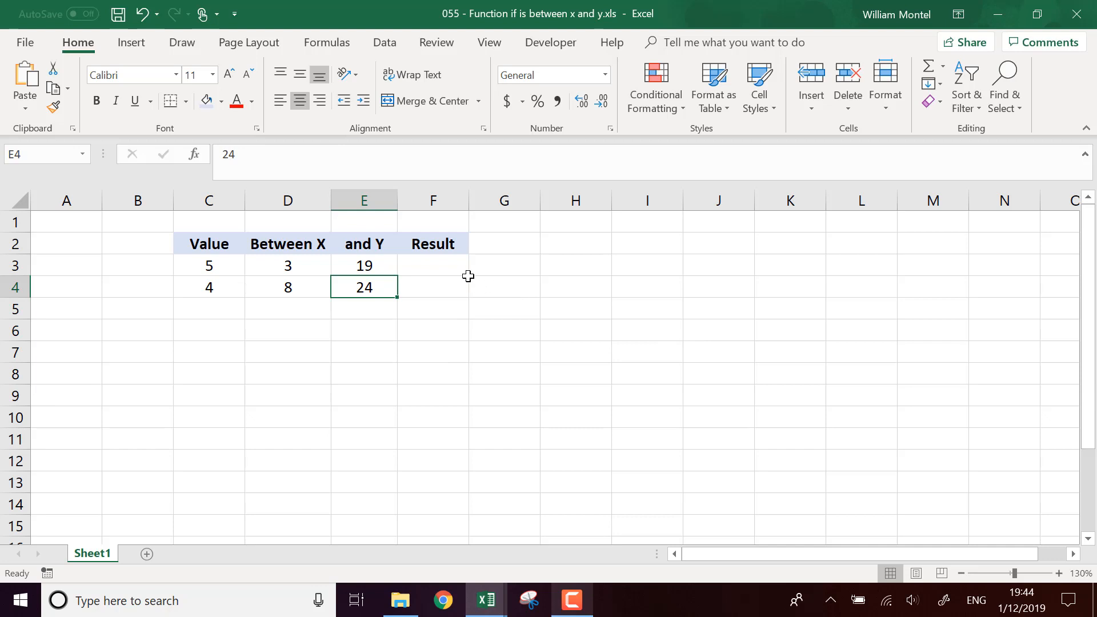
pyautogui.click(466, 273)
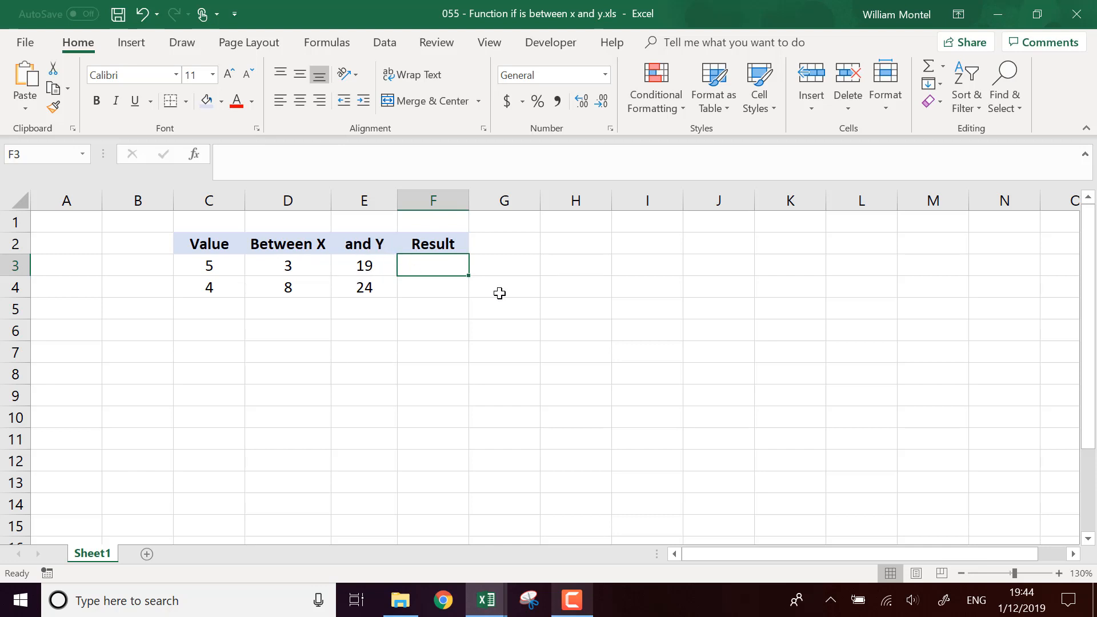
# Step: In G3, enter an IF formula testing F3 that returns "Between" when true and "not between" otherwise
pyautogui.click(507, 259)
pyautogui.click(451, 265)
pyautogui.click(531, 268)
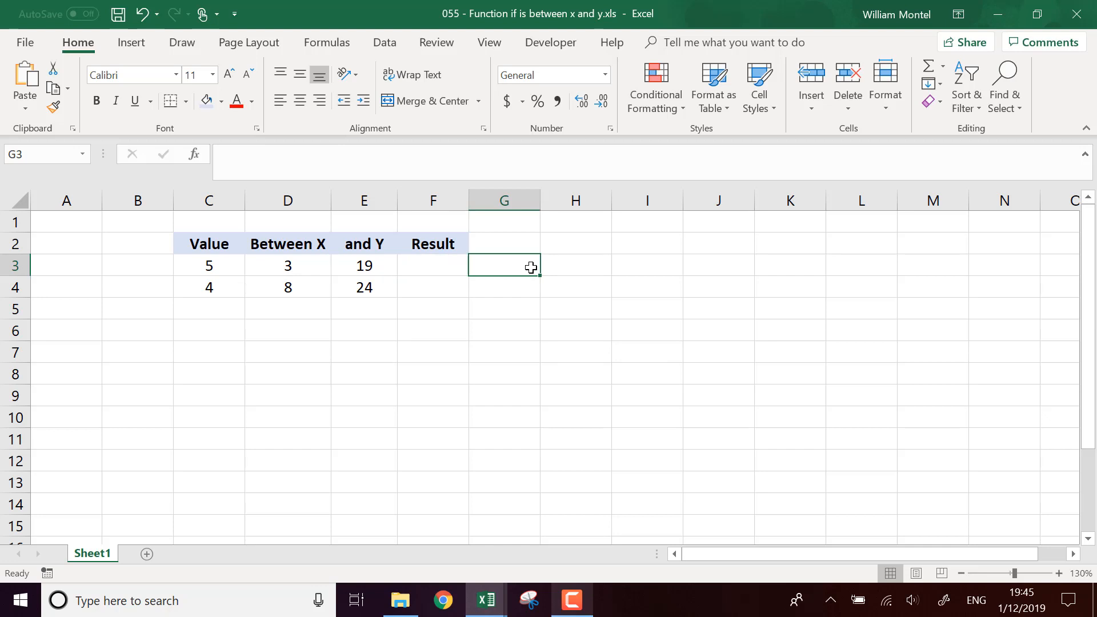
pyautogui.write('=if(')
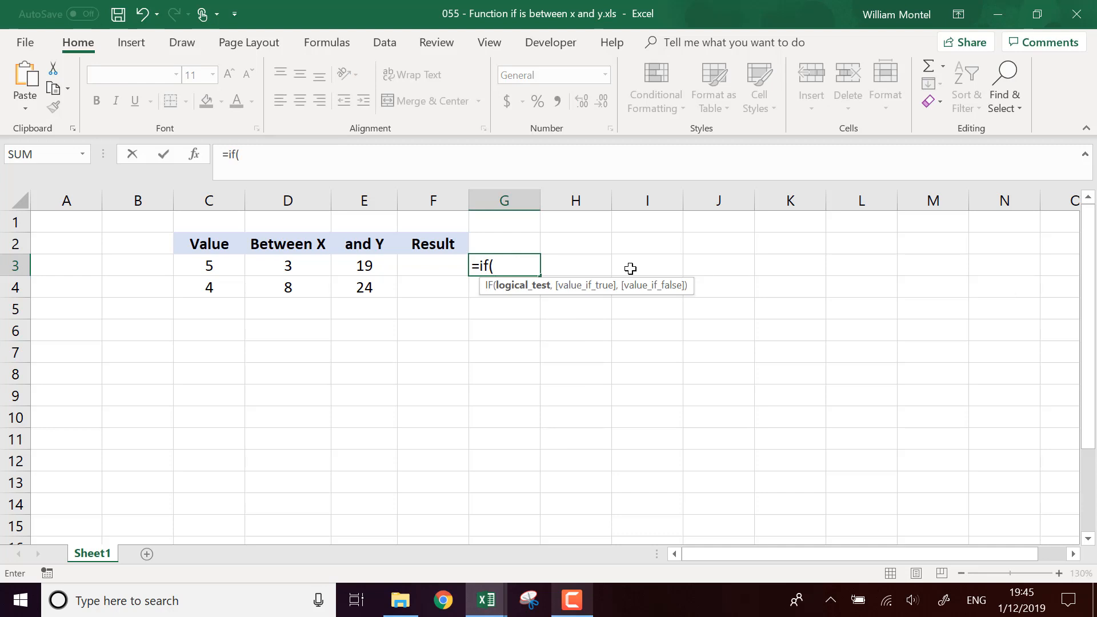
pyautogui.click(438, 268)
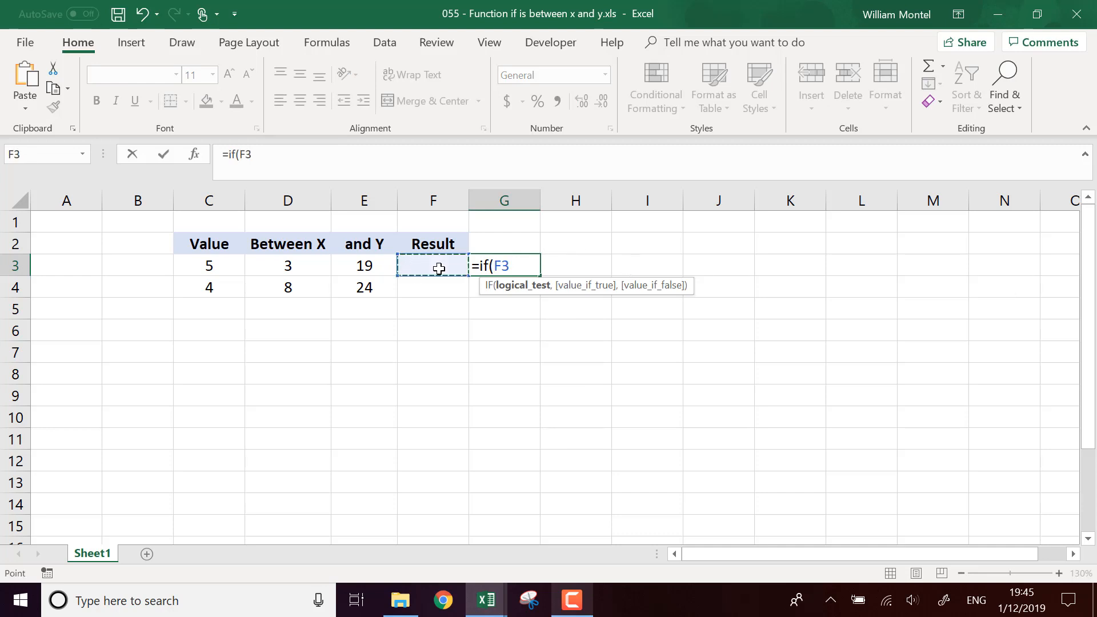
pyautogui.write(',')
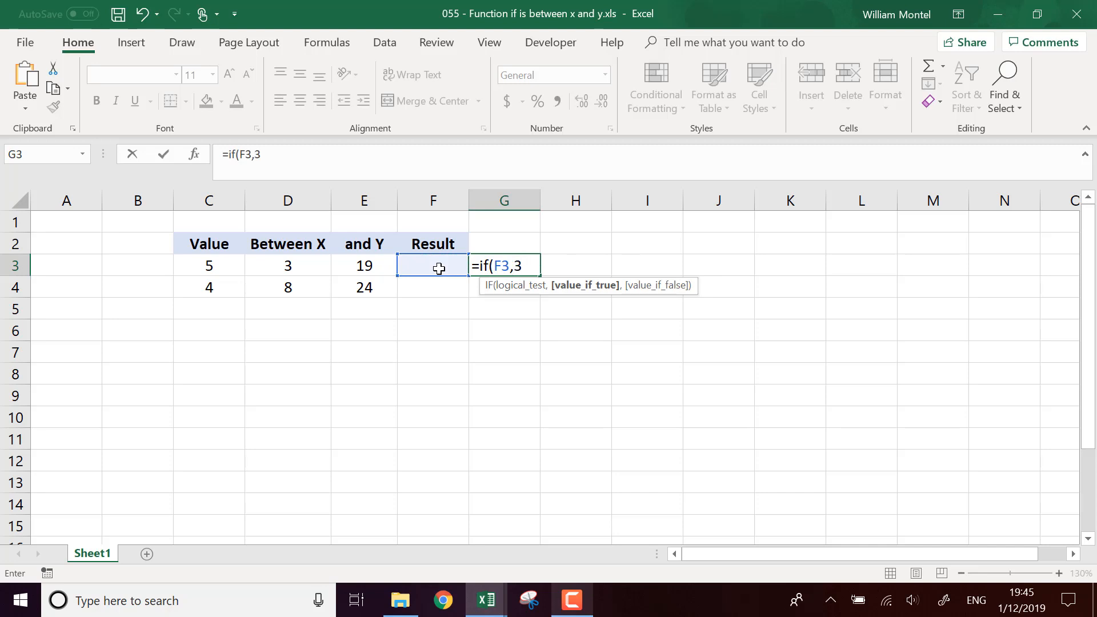
pyautogui.write('3')
pyautogui.press('BackSpace')
pyautogui.write('"Between')
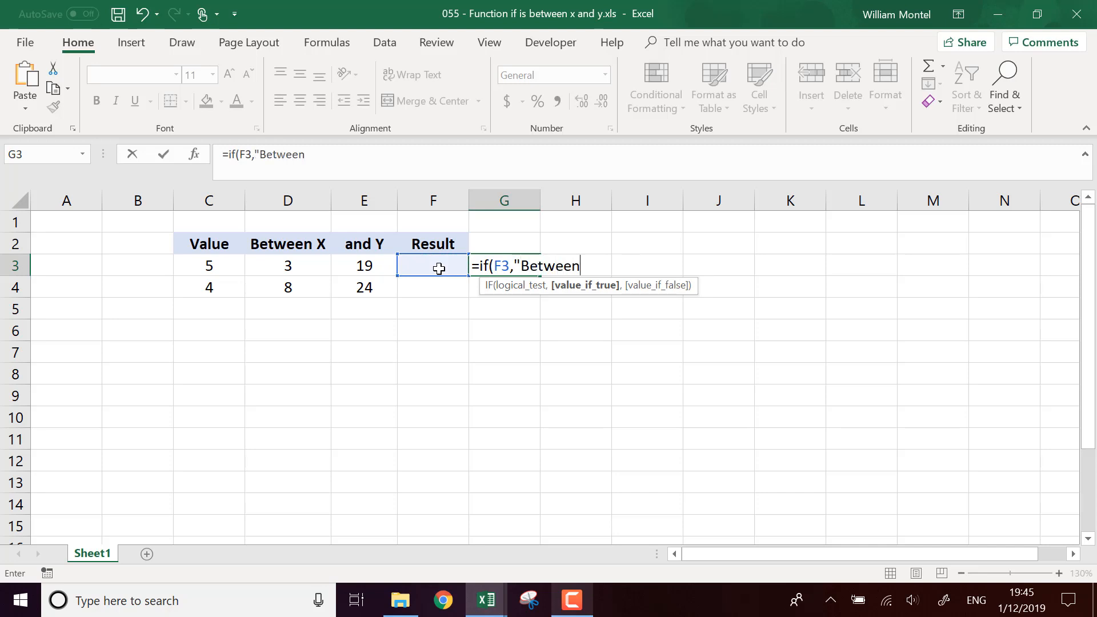
pyautogui.write('", ')
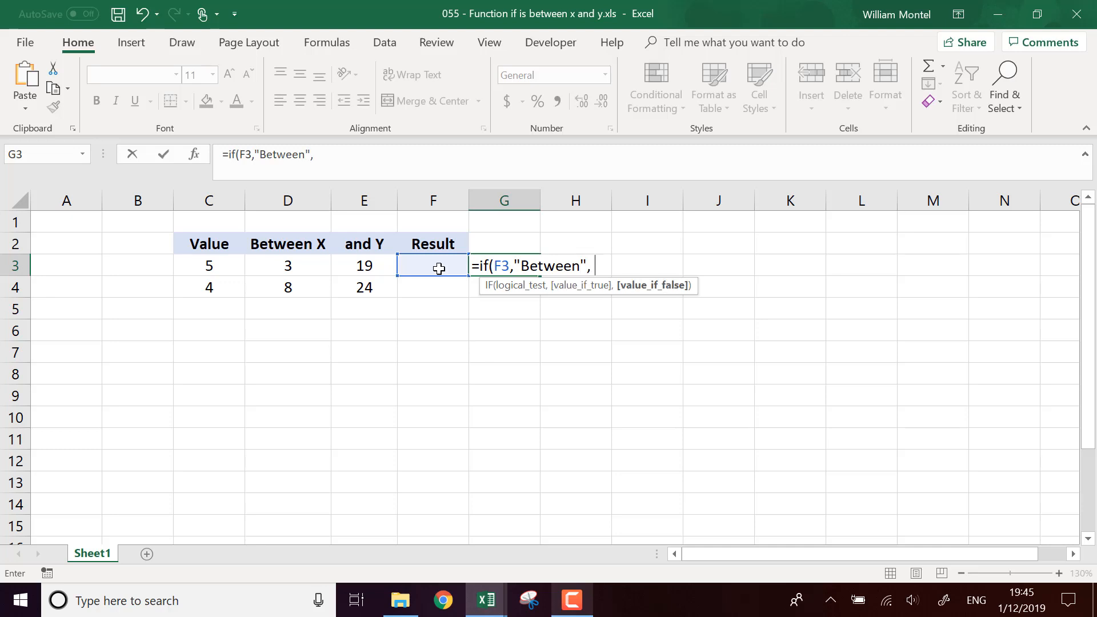
pyautogui.write('3not betw')
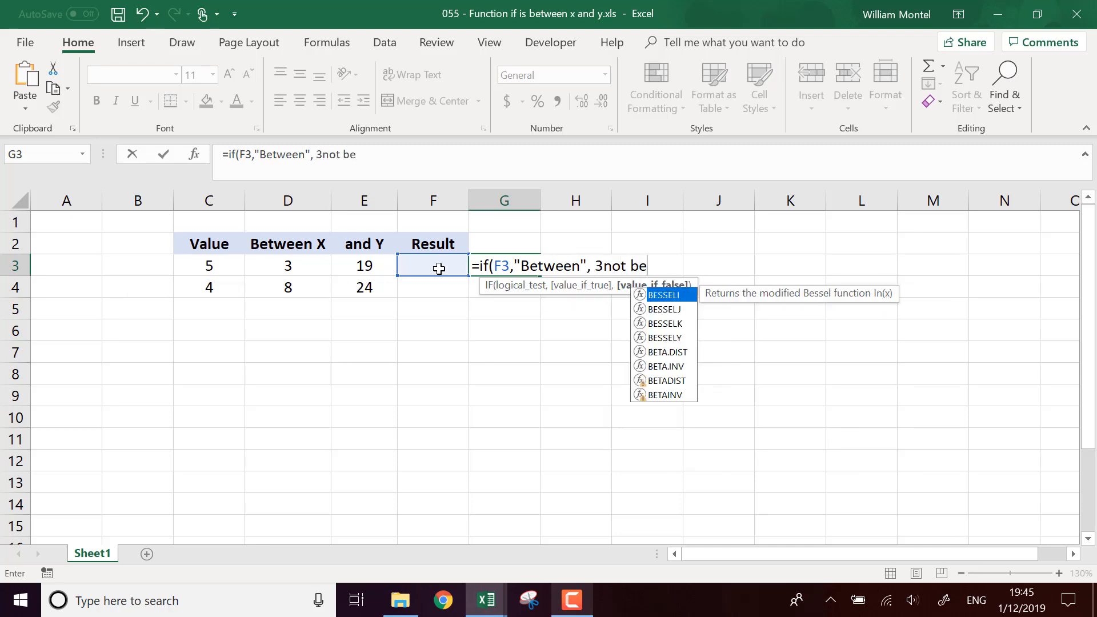
pyautogui.write('een")')
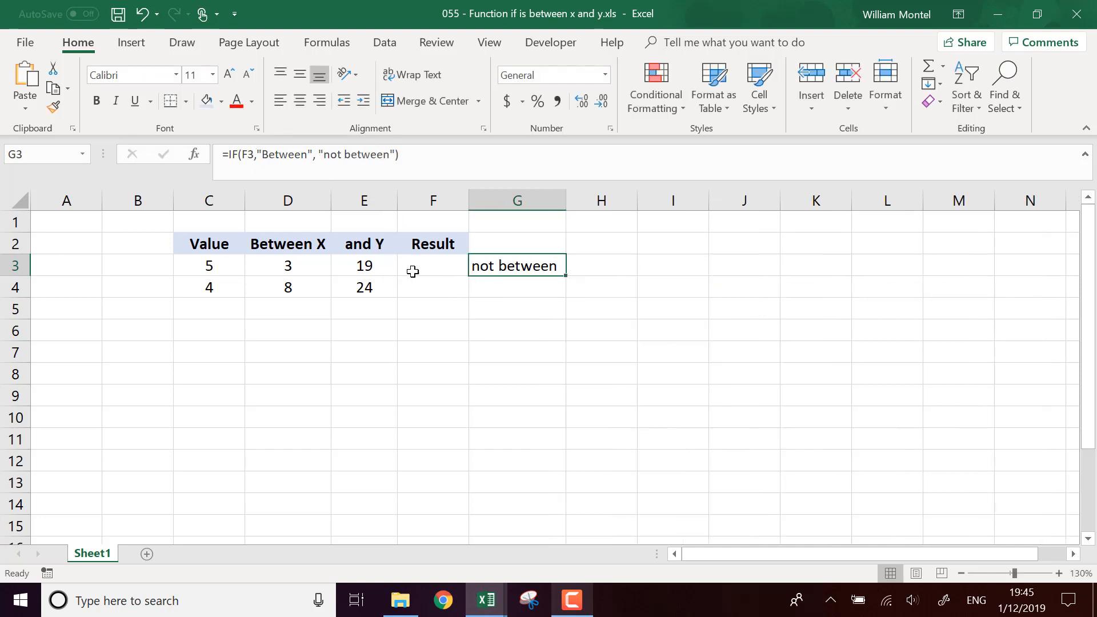
# Step: In F3, enter =AND(D3<C3,C3<E3) to test whether the value lies between X and Y
pyautogui.click(432, 268)
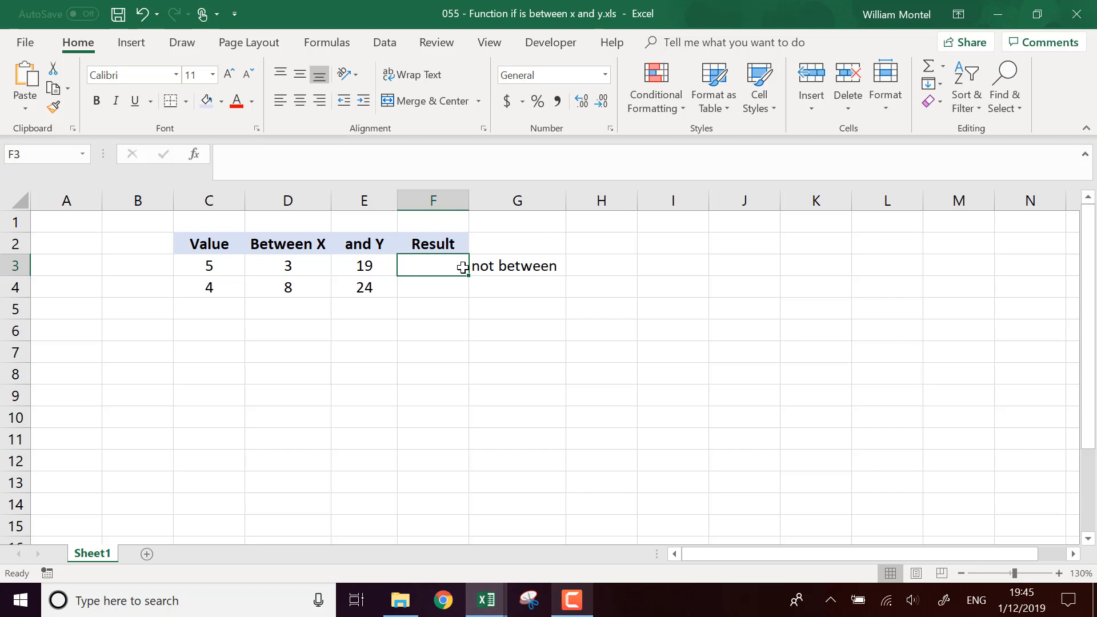
pyautogui.write('=')
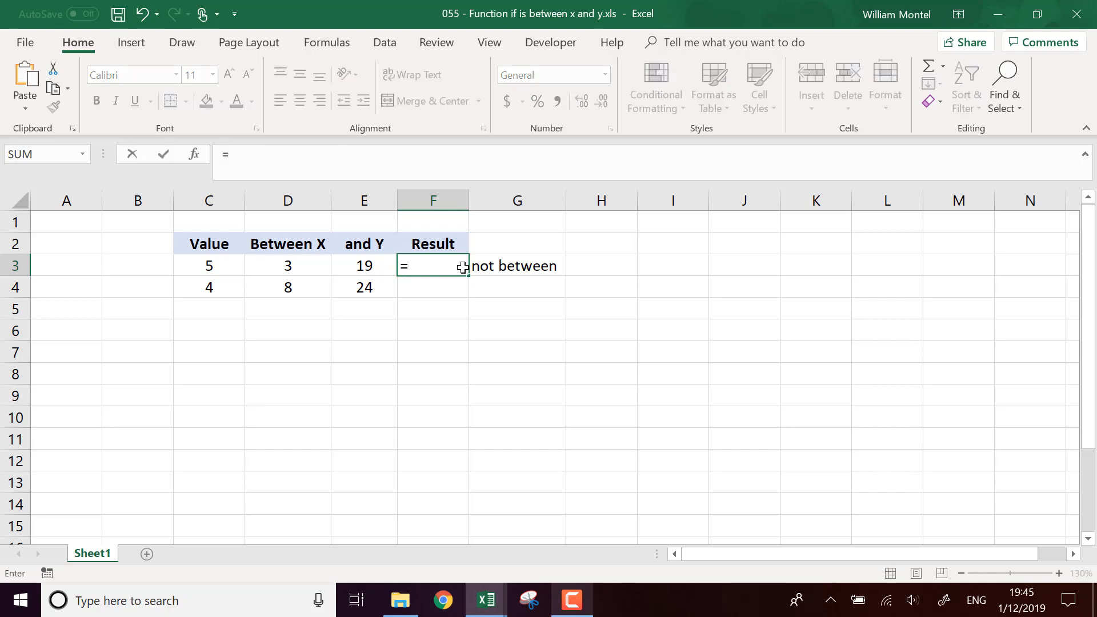
pyautogui.write('and(')
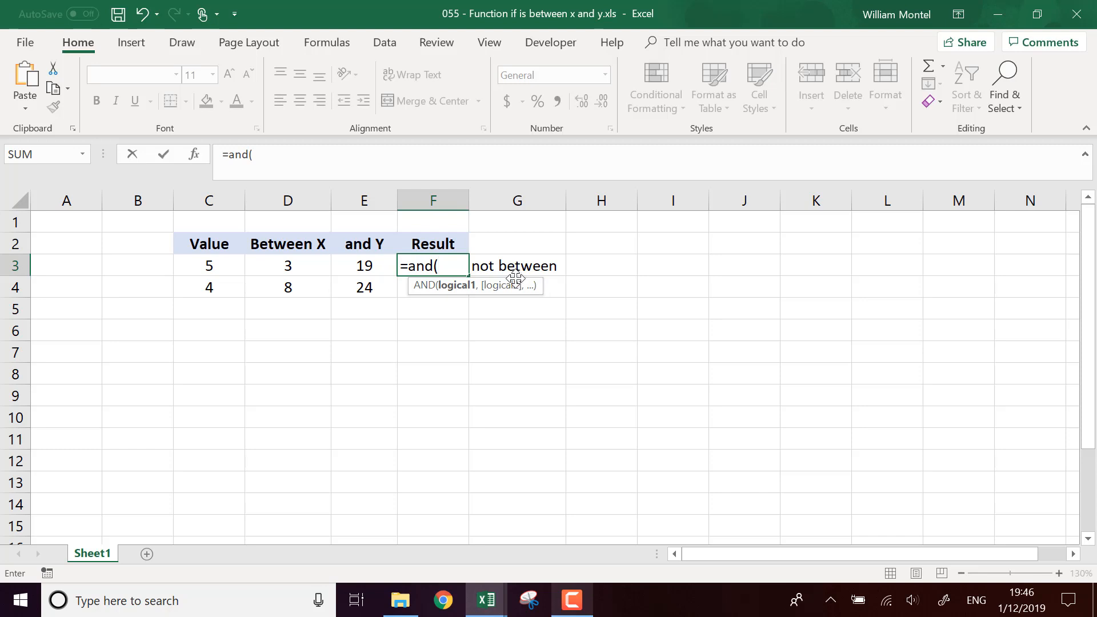
pyautogui.click(300, 267)
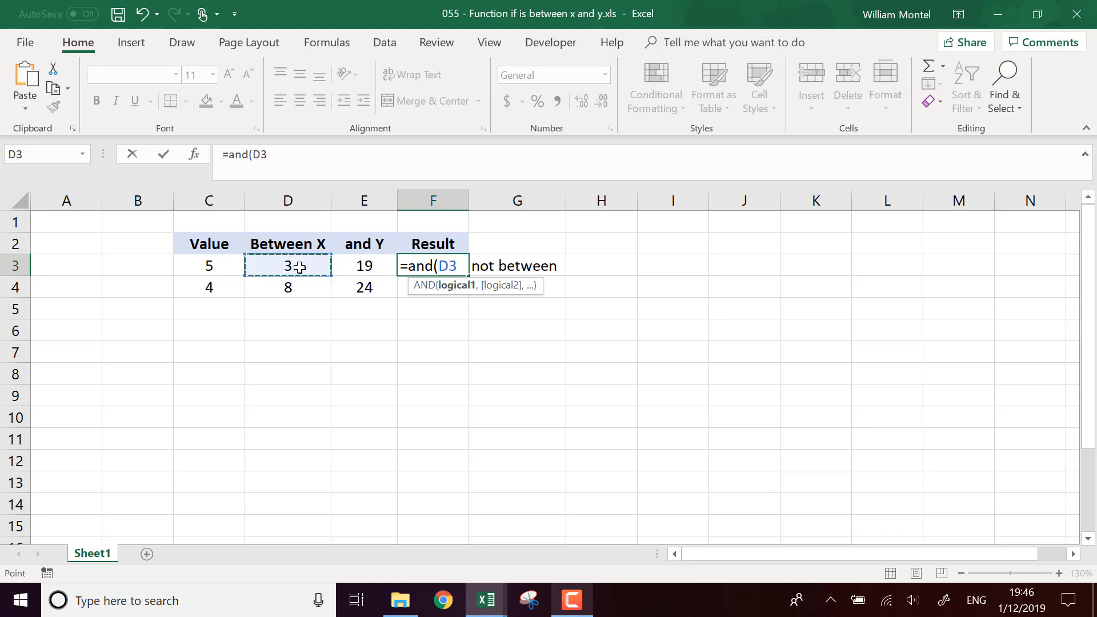
pyautogui.write('<')
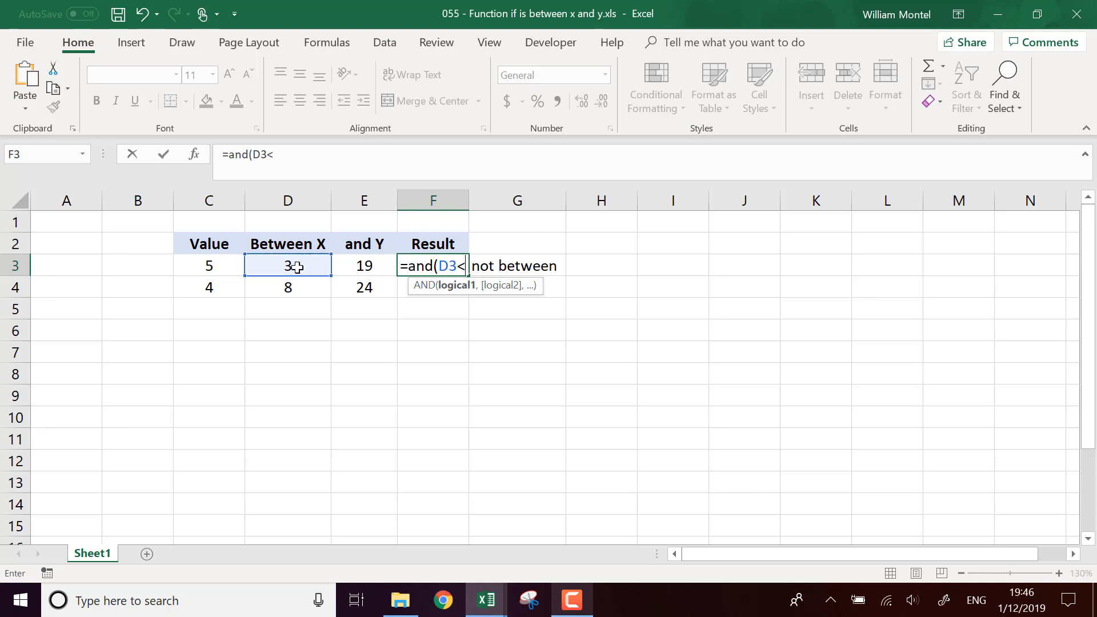
pyautogui.click(217, 265)
pyautogui.write(',')
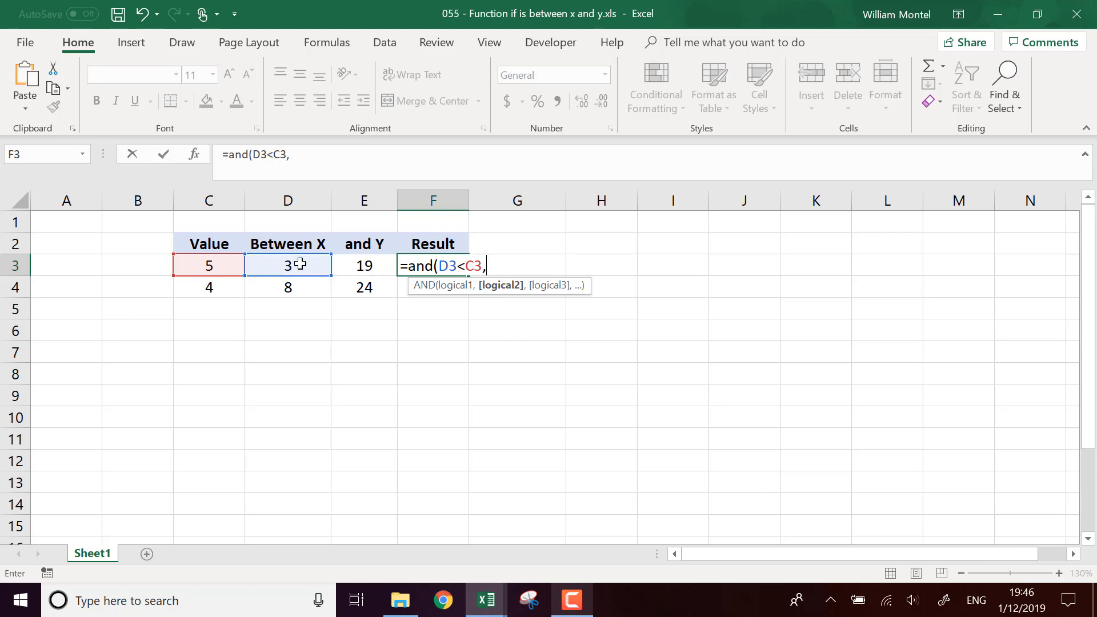
pyautogui.click(211, 265)
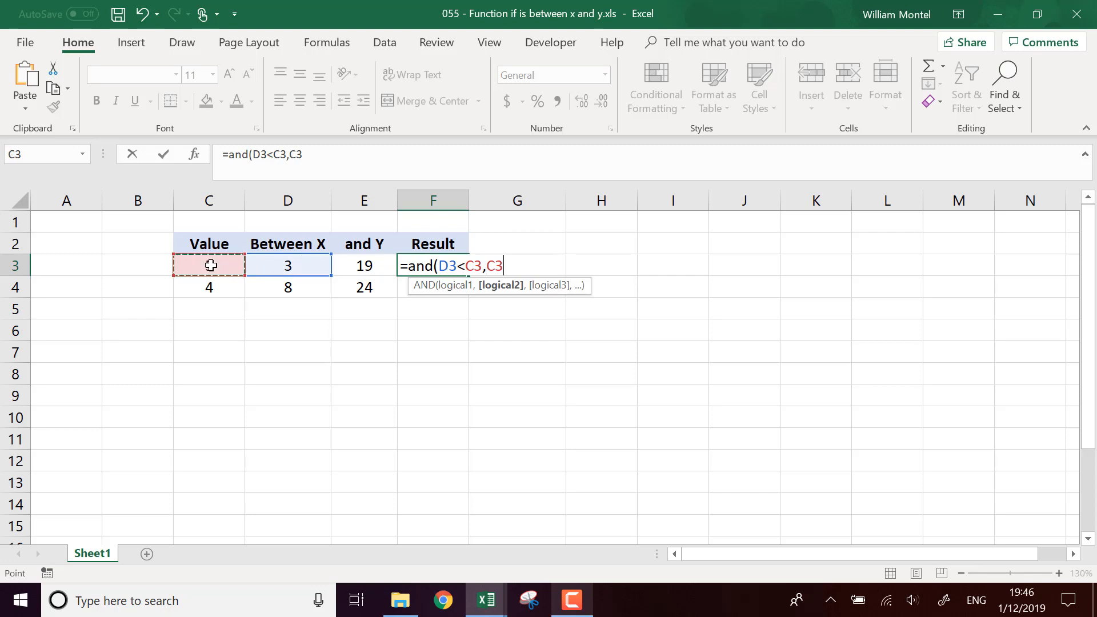
pyautogui.write('<')
pyautogui.click(372, 265)
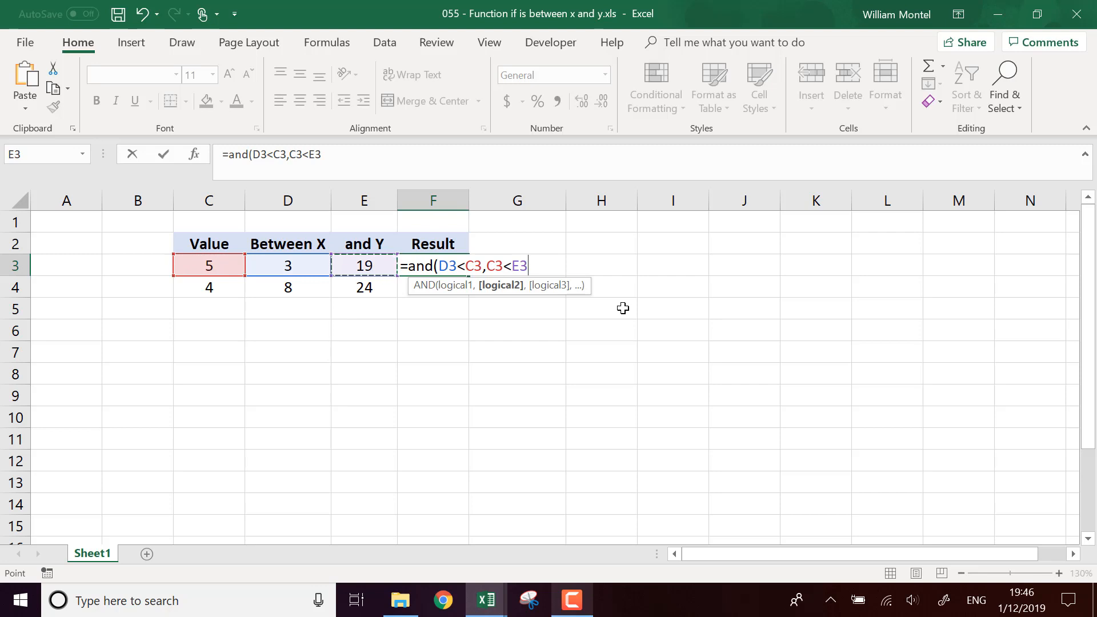
pyautogui.write(')')
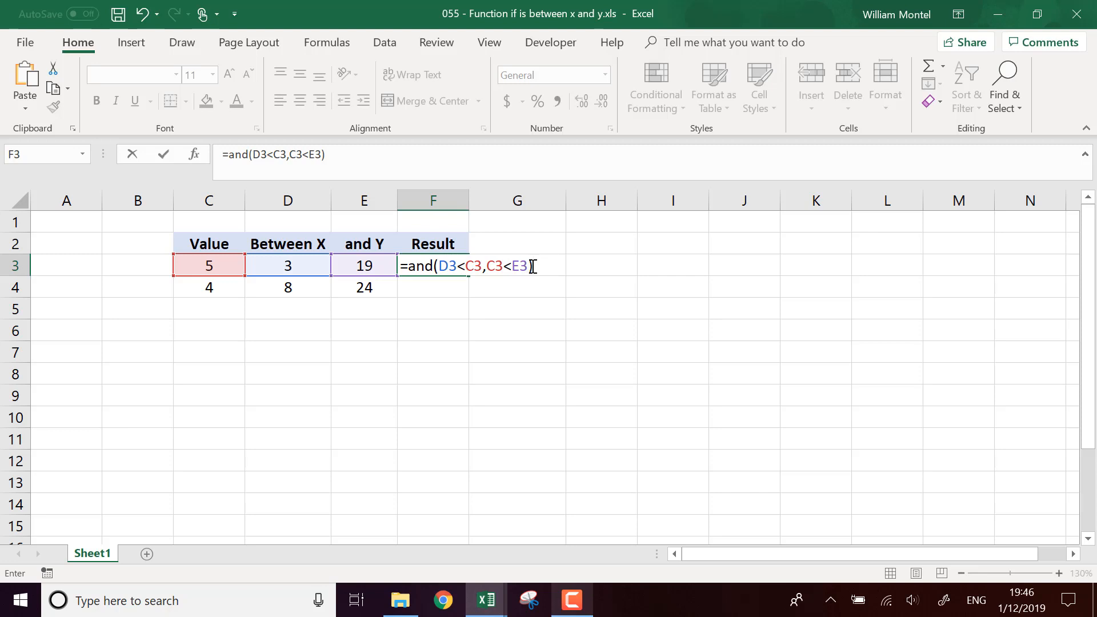
pyautogui.press('Return')
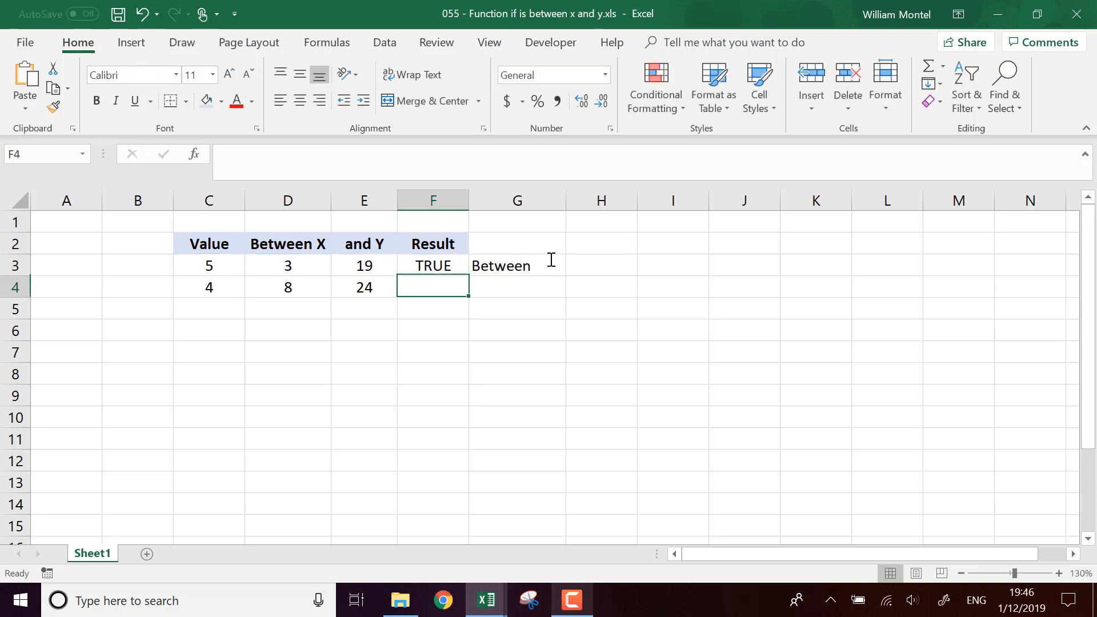
# Step: Copy the AND formula from F3 down to F4
pyautogui.click(464, 270)
pyautogui.moveTo(467, 279); pyautogui.dragTo(459, 300)
pyautogui.click(448, 288)
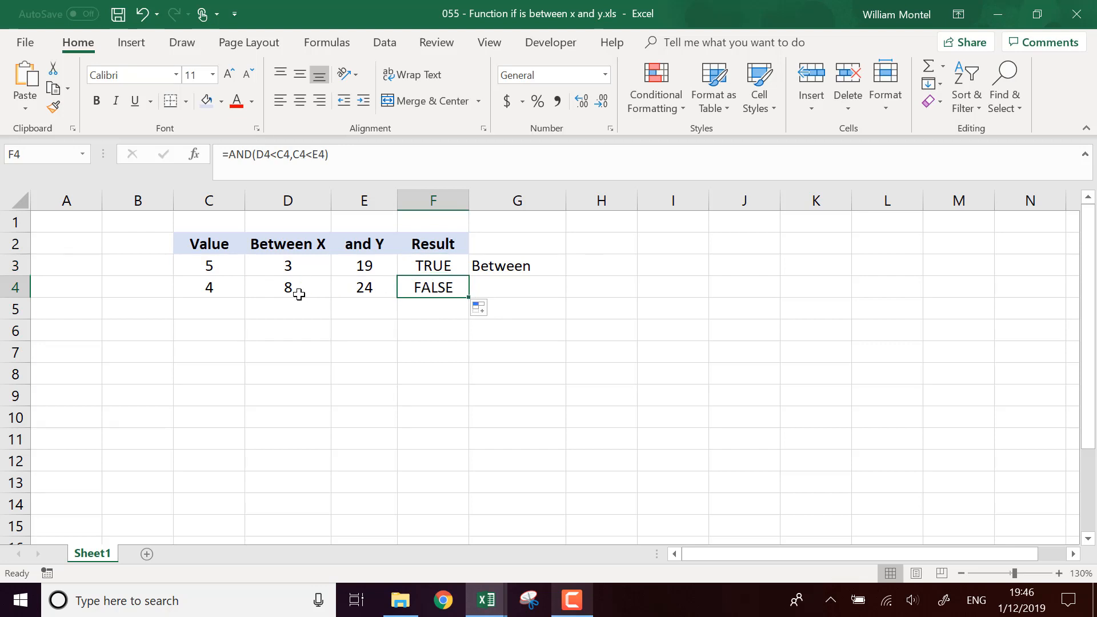
pyautogui.moveTo(325, 289); pyautogui.dragTo(377, 292)
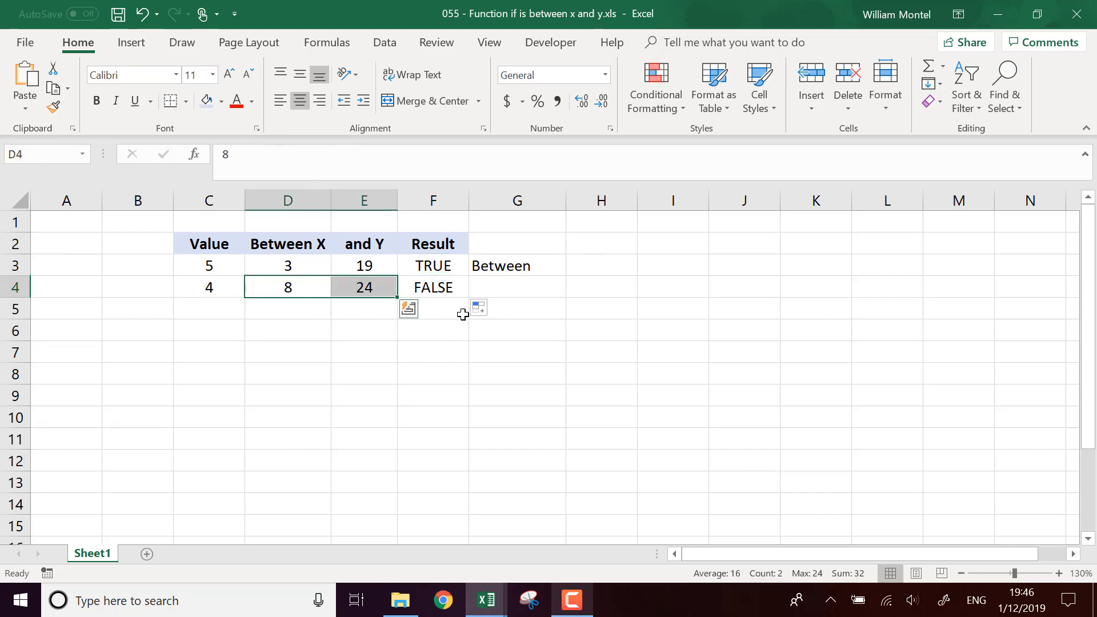
pyautogui.click(611, 289)
pyautogui.click(443, 290)
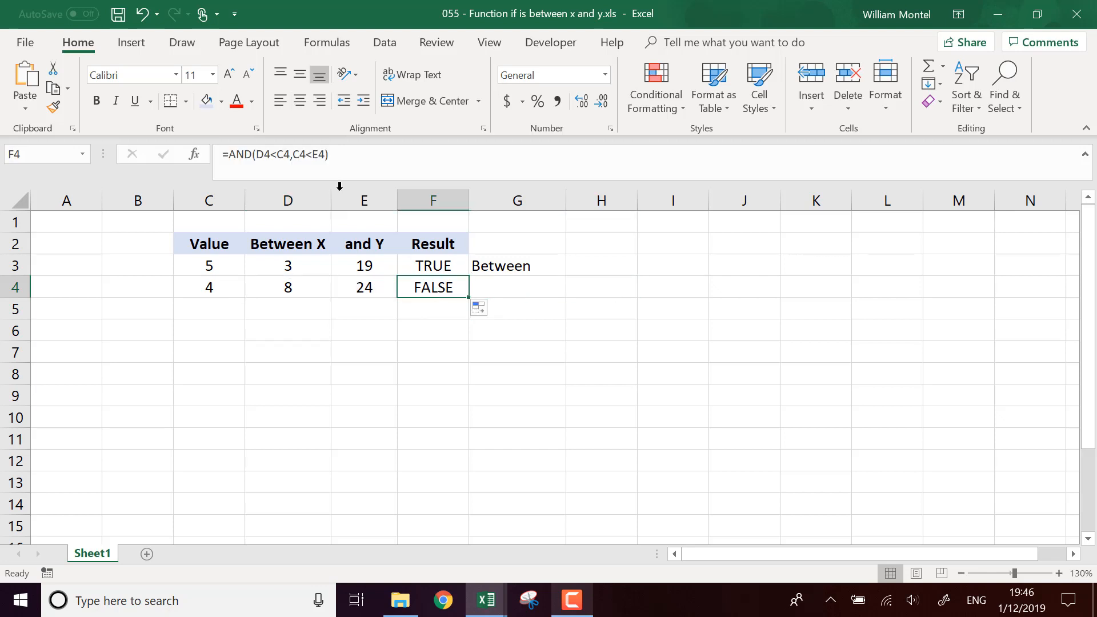
# Step: In I4, enter the chained comparison =(D4<C4<E4) as an alternative test
pyautogui.click(672, 293)
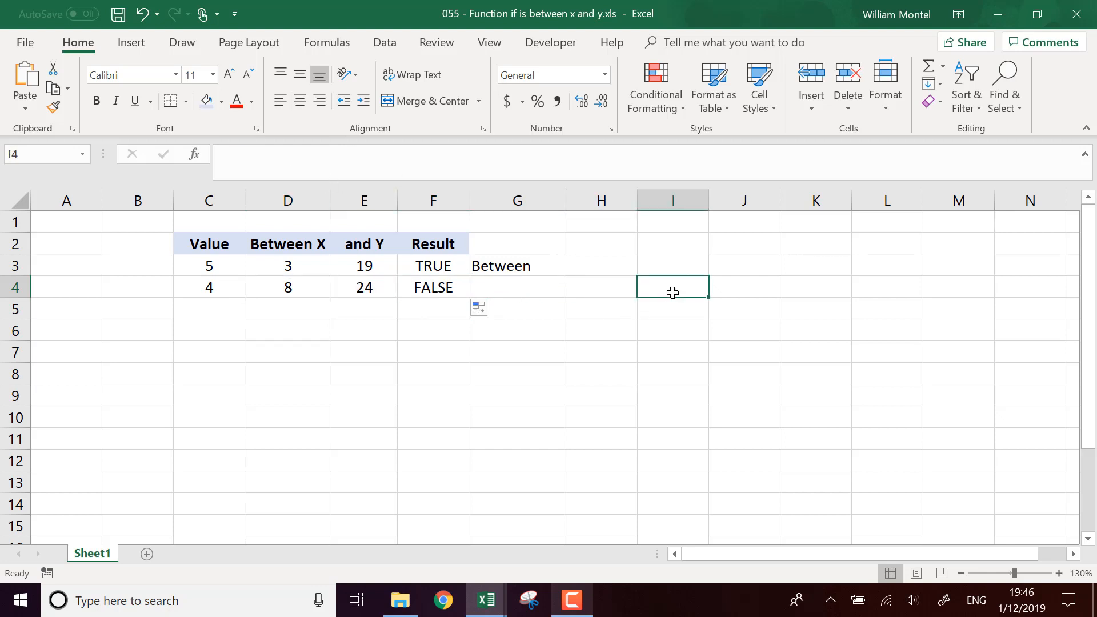
pyautogui.write('=(')
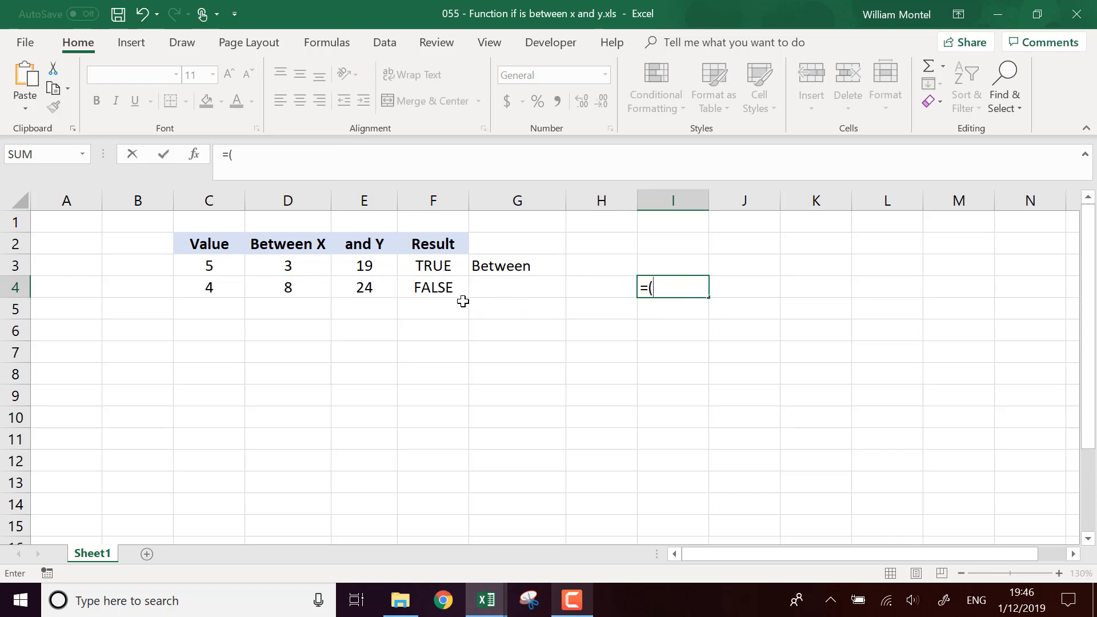
pyautogui.click(302, 290)
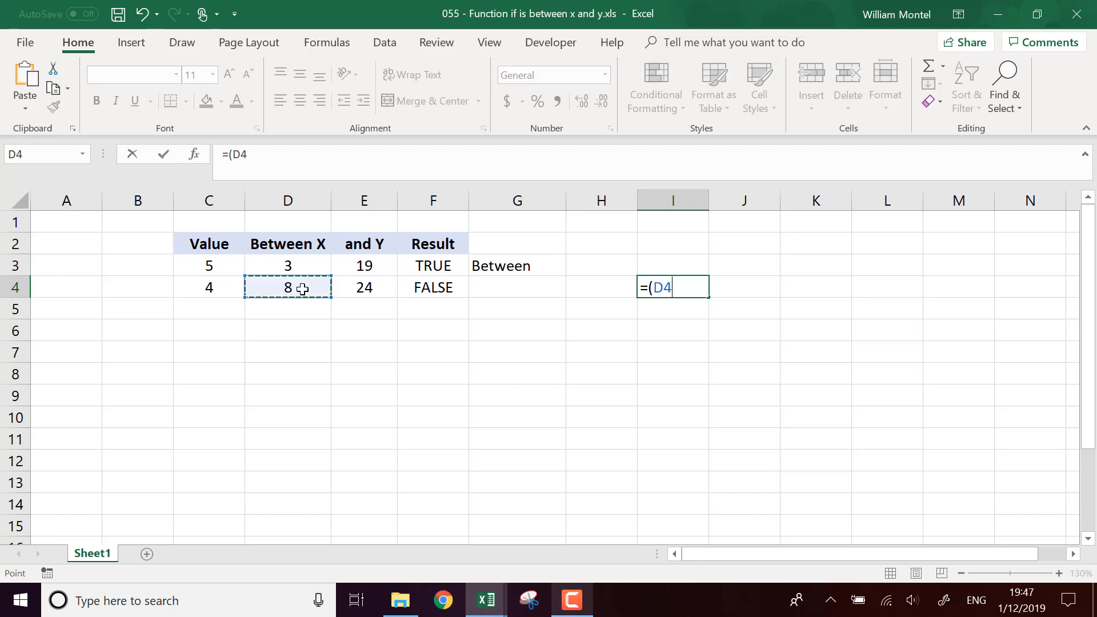
pyautogui.write('<')
pyautogui.click(222, 289)
pyautogui.write('<')
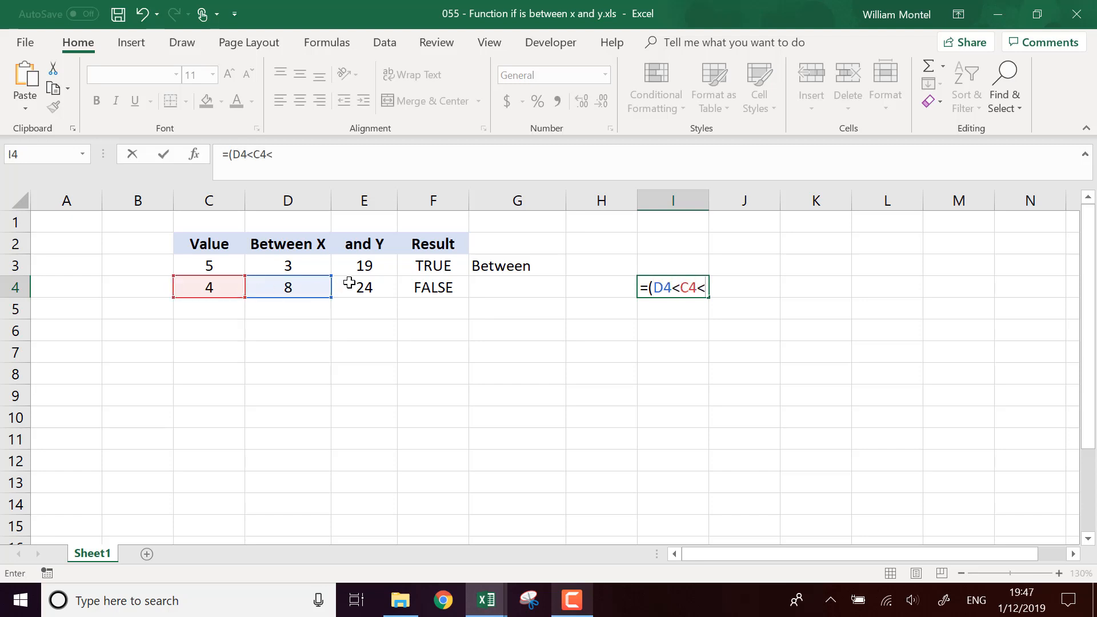
pyautogui.click(378, 283)
pyautogui.press('Return')
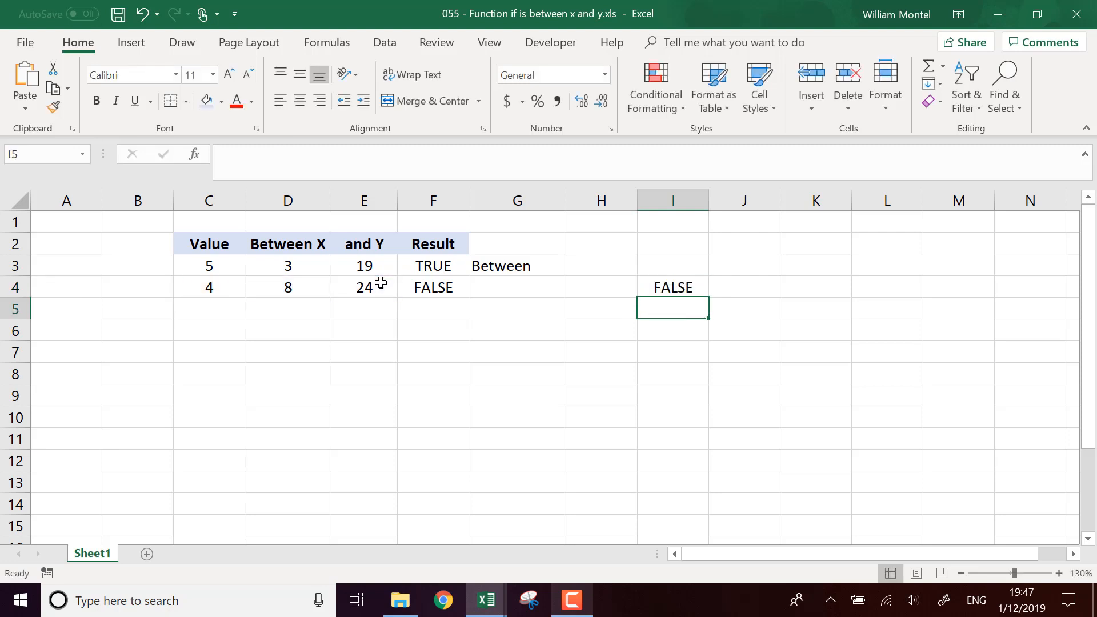
# Step: Fill the I4 comparison formula up into I3
pyautogui.click(697, 289)
pyautogui.moveTo(709, 297); pyautogui.dragTo(708, 256)
pyautogui.click(657, 275)
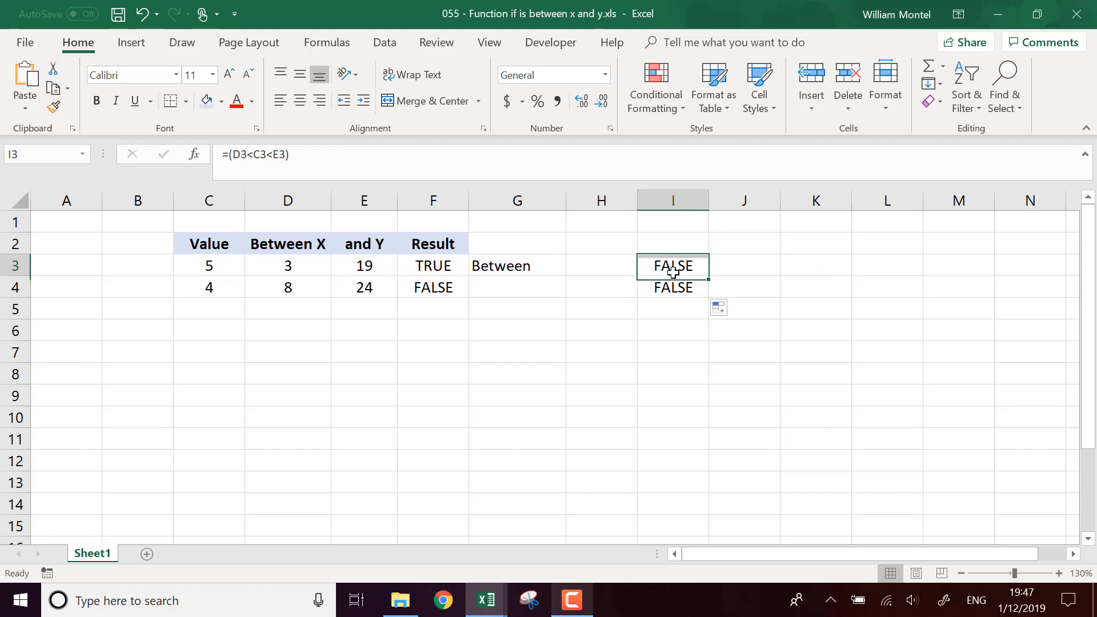
# Step: Fill the IF formula in G3 down into G4
pyautogui.press('F2')
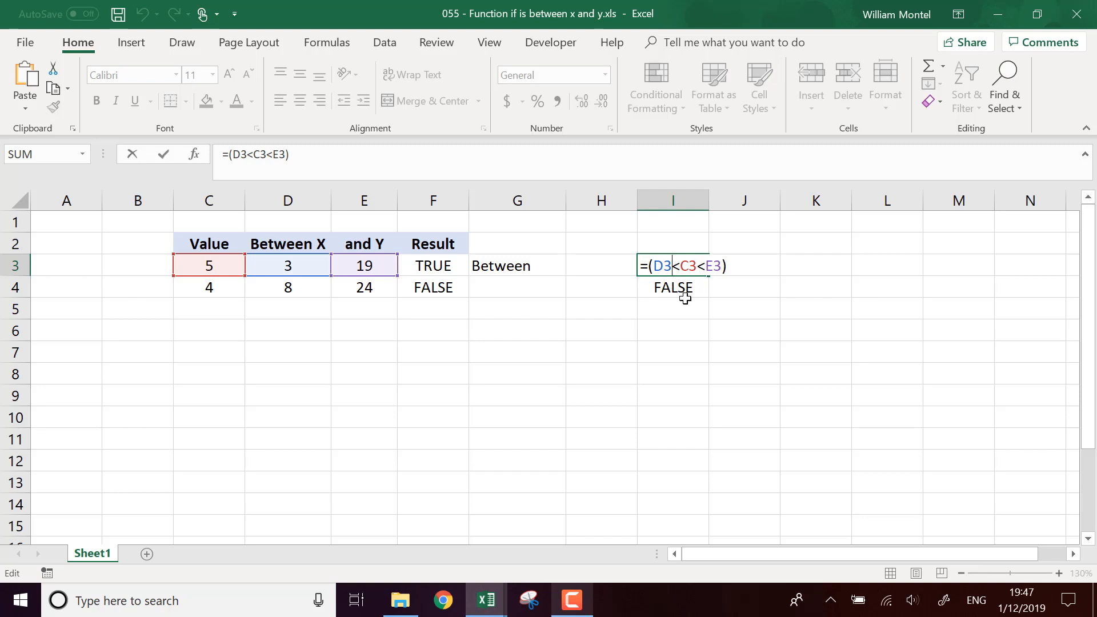
pyautogui.press('Escape')
pyautogui.click(493, 267)
pyautogui.click(445, 266)
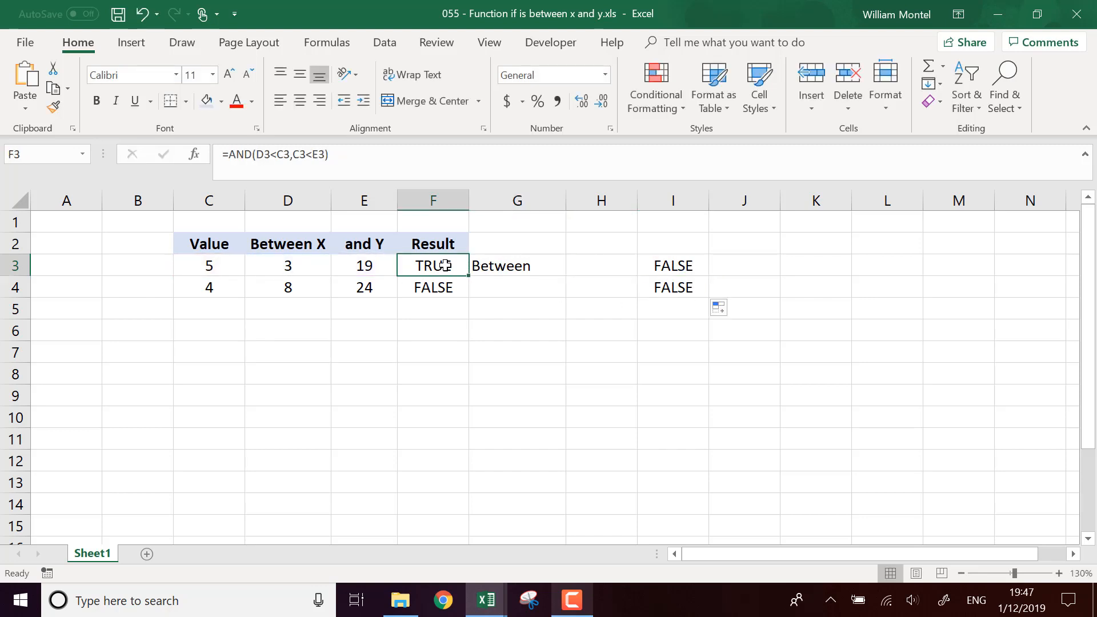
pyautogui.click(276, 154)
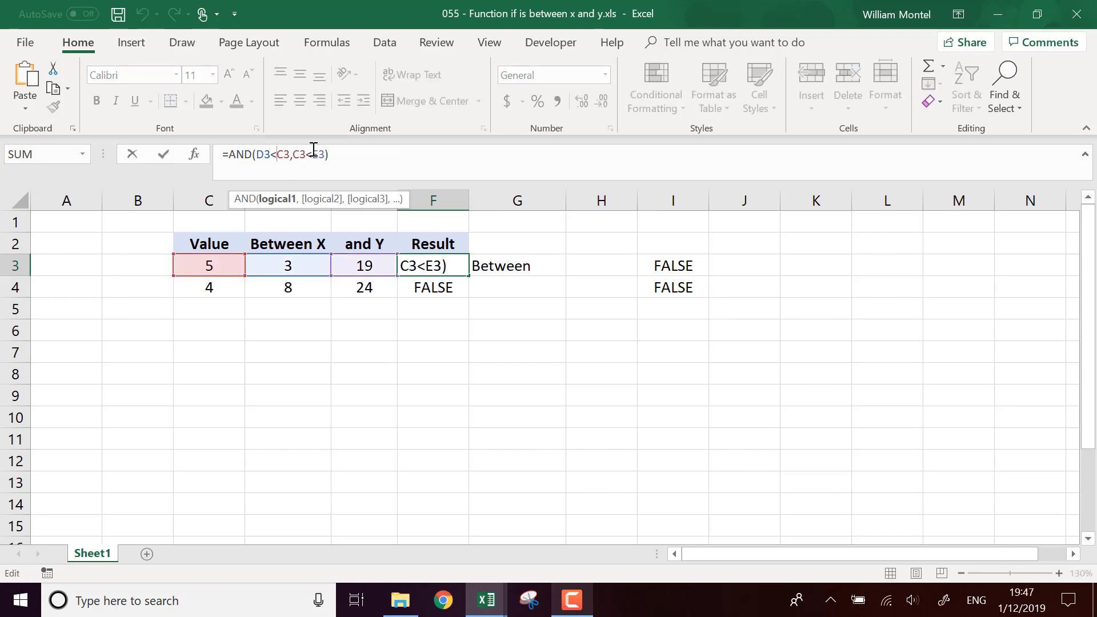
pyautogui.press('Return')
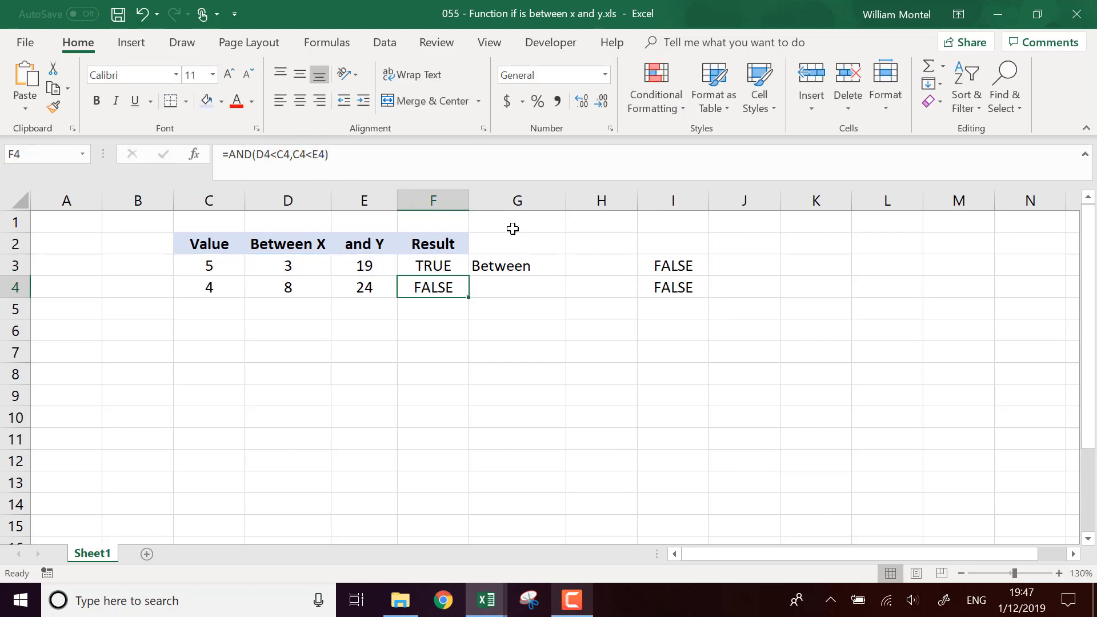
pyautogui.click(564, 270)
pyautogui.moveTo(565, 277); pyautogui.dragTo(563, 296)
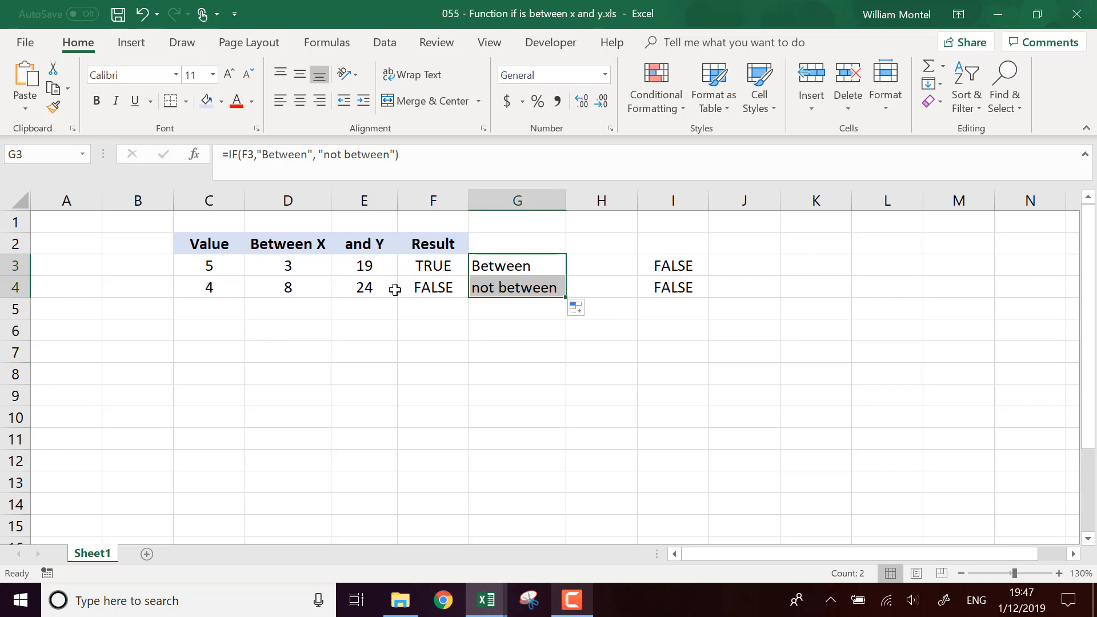
# Step: Add a new data row with value 19, X 3 and Y 74 in C5:E5
pyautogui.click(444, 266)
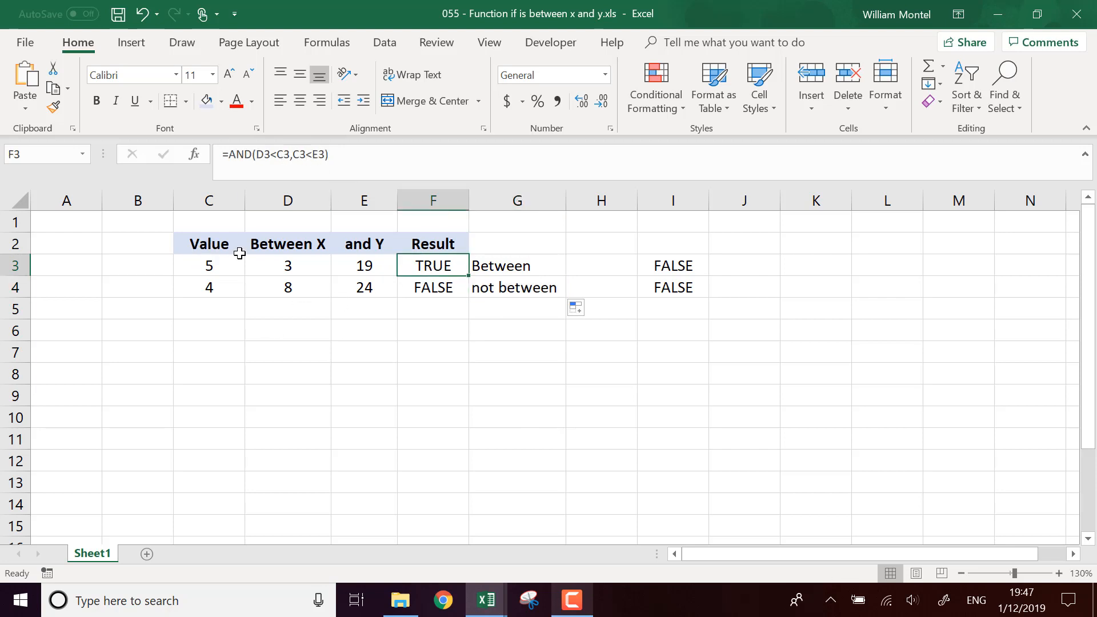
pyautogui.click(260, 315)
pyautogui.click(214, 311)
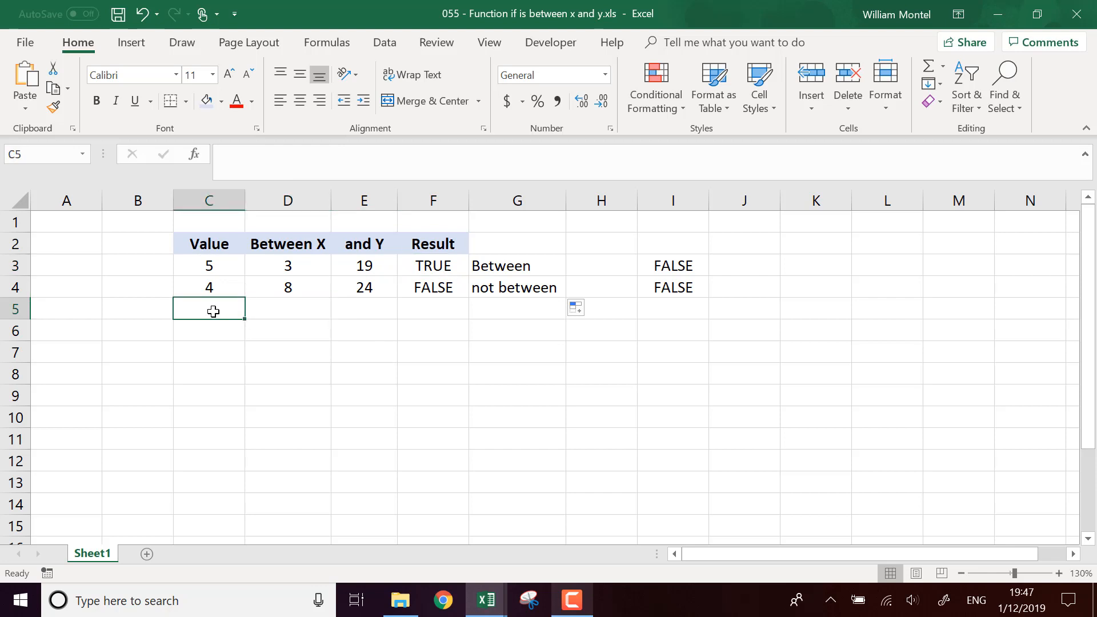
pyautogui.write('19')
pyautogui.press('Return')
pyautogui.press('Up')
pyautogui.press('Right')
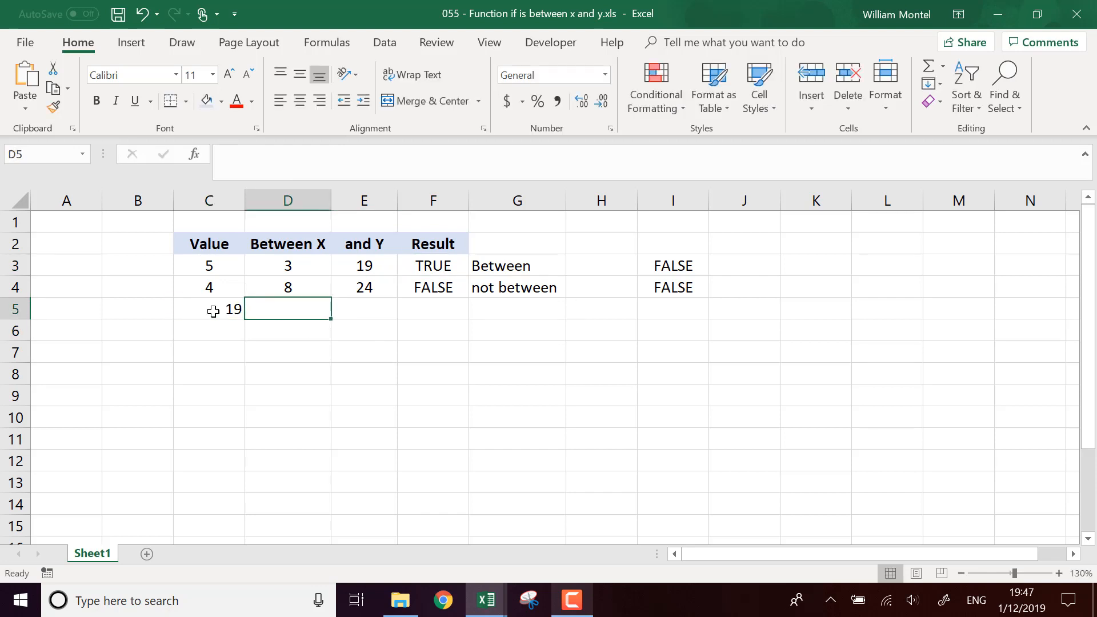
pyautogui.write('3')
pyautogui.press('Right')
pyautogui.press('Right')
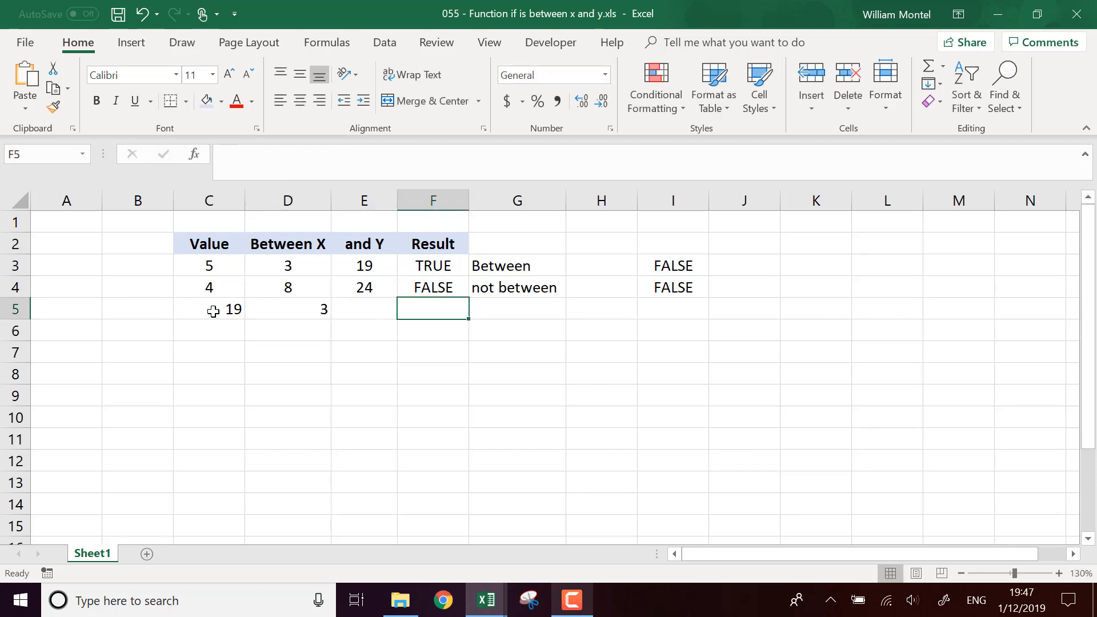
pyautogui.press('Left')
pyautogui.write('74')
pyautogui.press('Return')
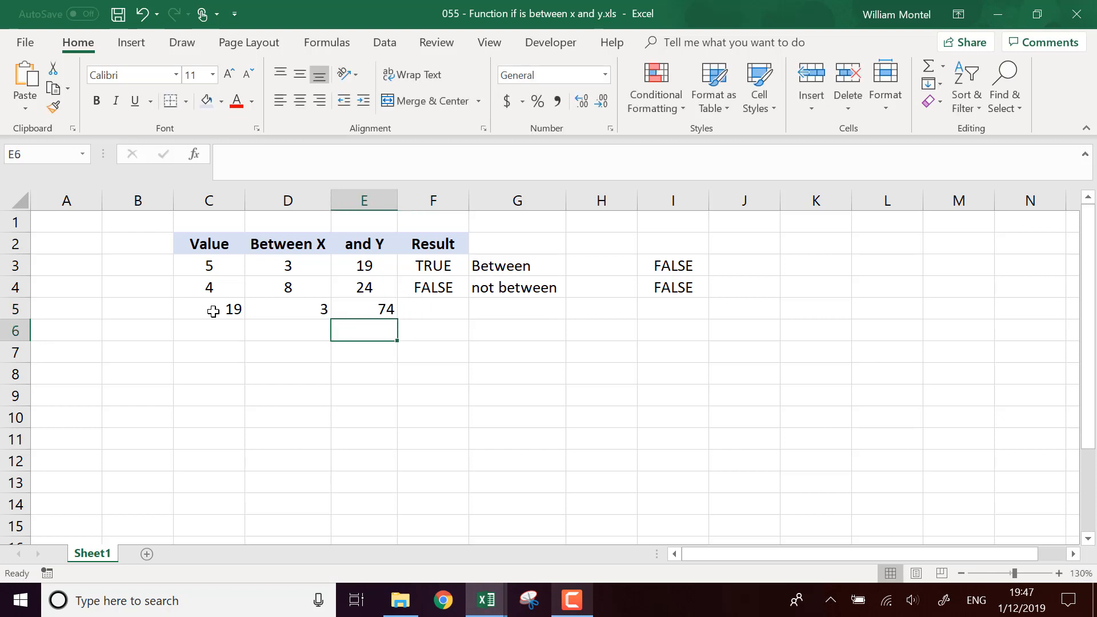
# Step: Fill the AND and IF formulas from F4:G4 down into row 5
pyautogui.moveTo(429, 287); pyautogui.dragTo(543, 299)
pyautogui.click(526, 287)
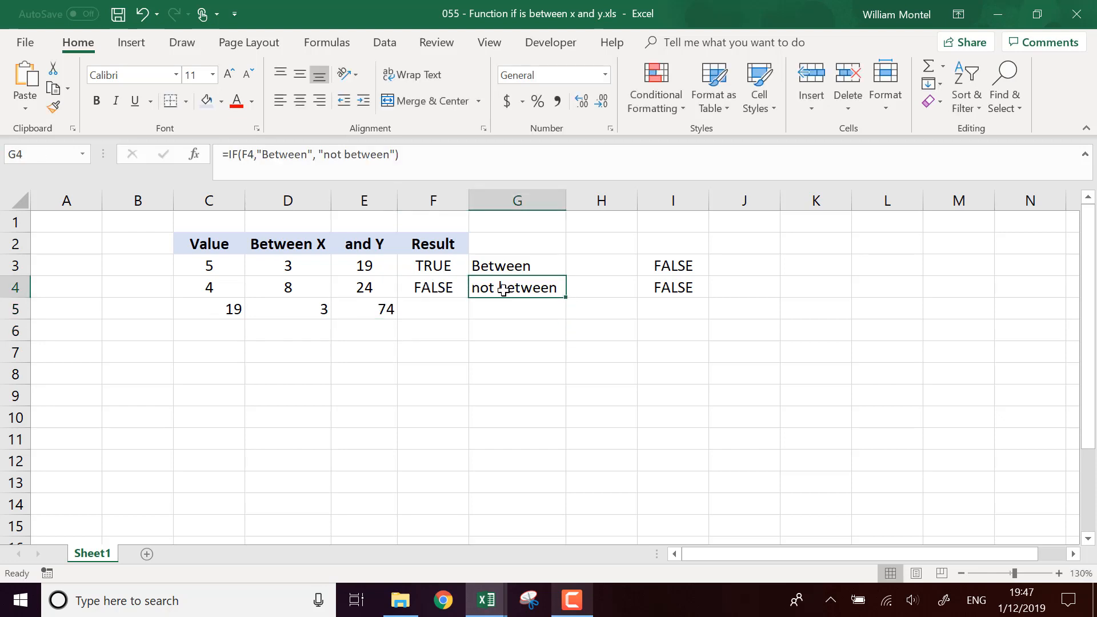
pyautogui.moveTo(454, 288); pyautogui.dragTo(557, 319)
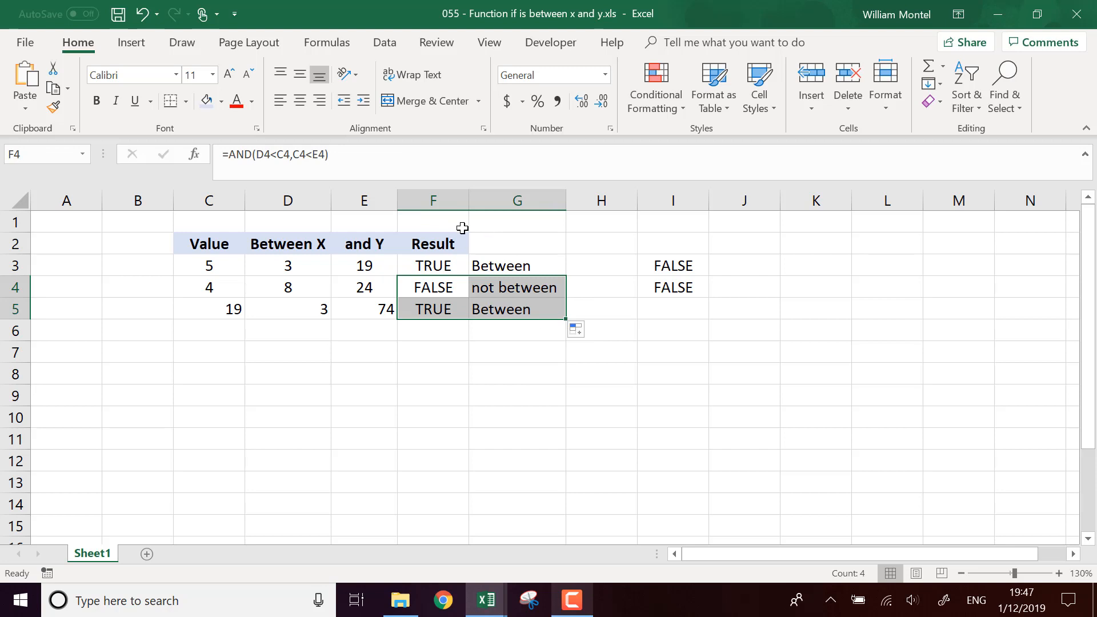
# Step: Center-align the values in C4:E5
pyautogui.moveTo(216, 290); pyautogui.dragTo(344, 305)
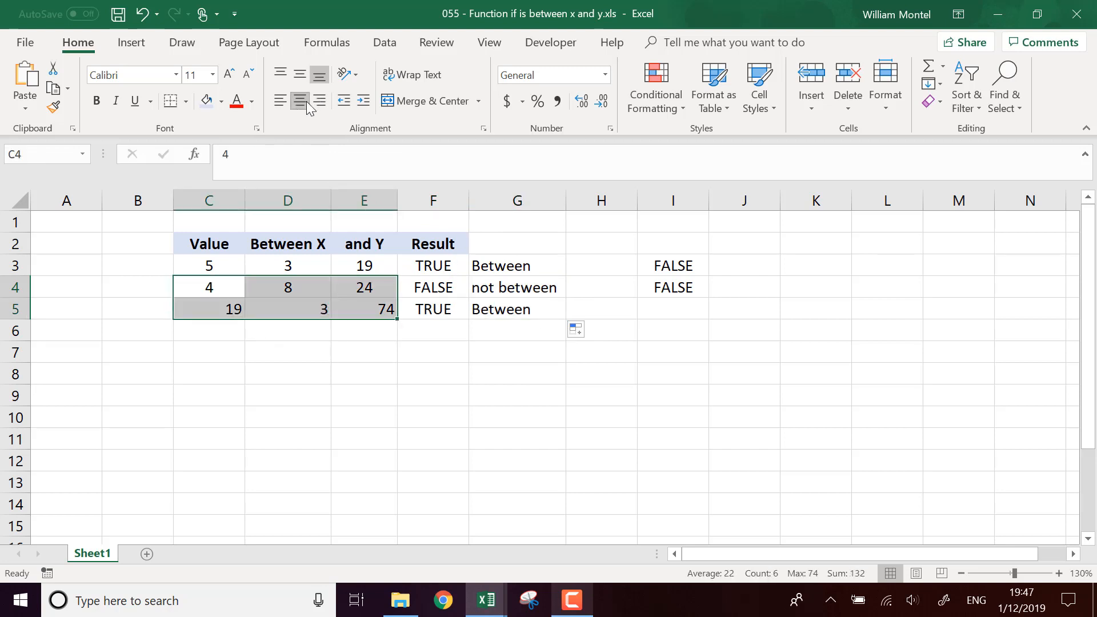
pyautogui.click(300, 101)
pyautogui.click(300, 101)
pyautogui.click(290, 286)
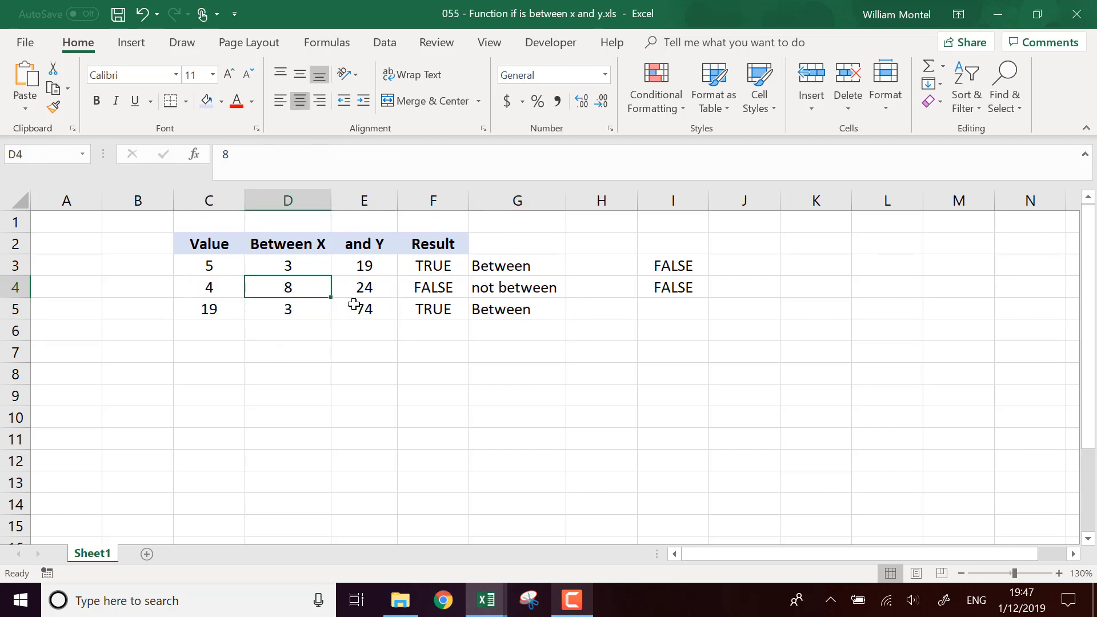
# Step: Change the F5 formula to =AND(D5<=C5,C5<=E5) so the boundaries count as between
pyautogui.click(379, 315)
pyautogui.click(443, 324)
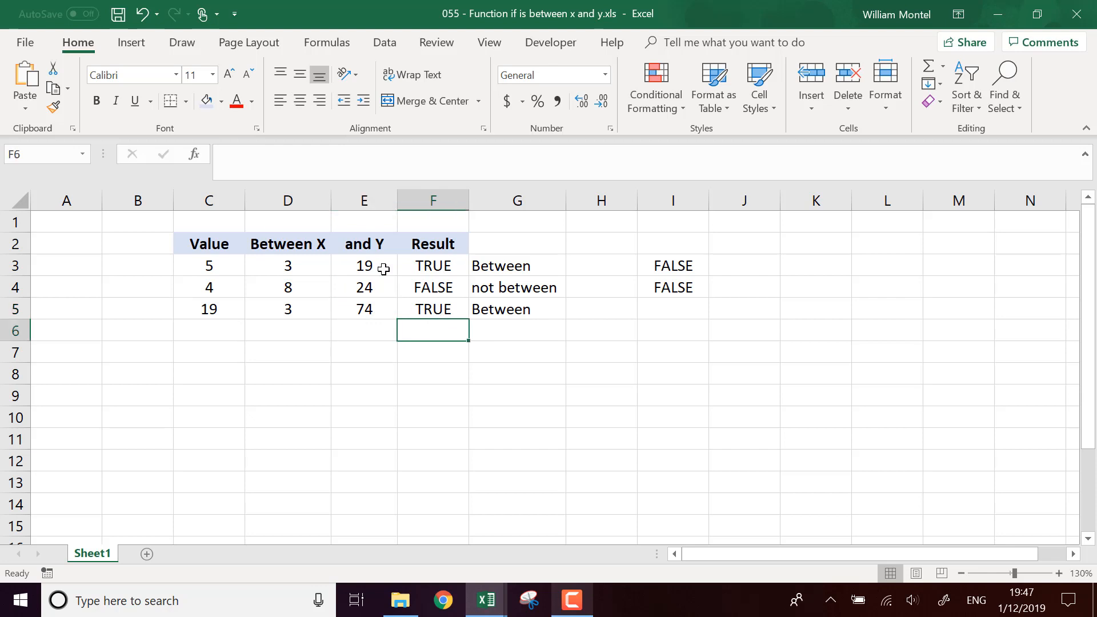
pyautogui.click(448, 309)
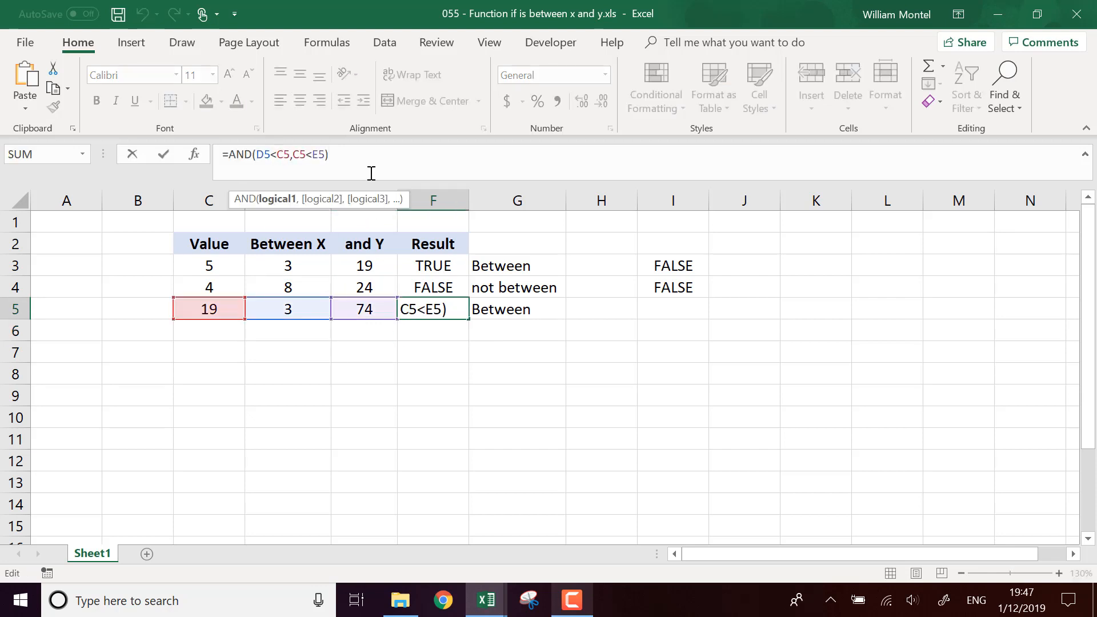
pyautogui.write('=')
pyautogui.click(319, 154)
pyautogui.write('=')
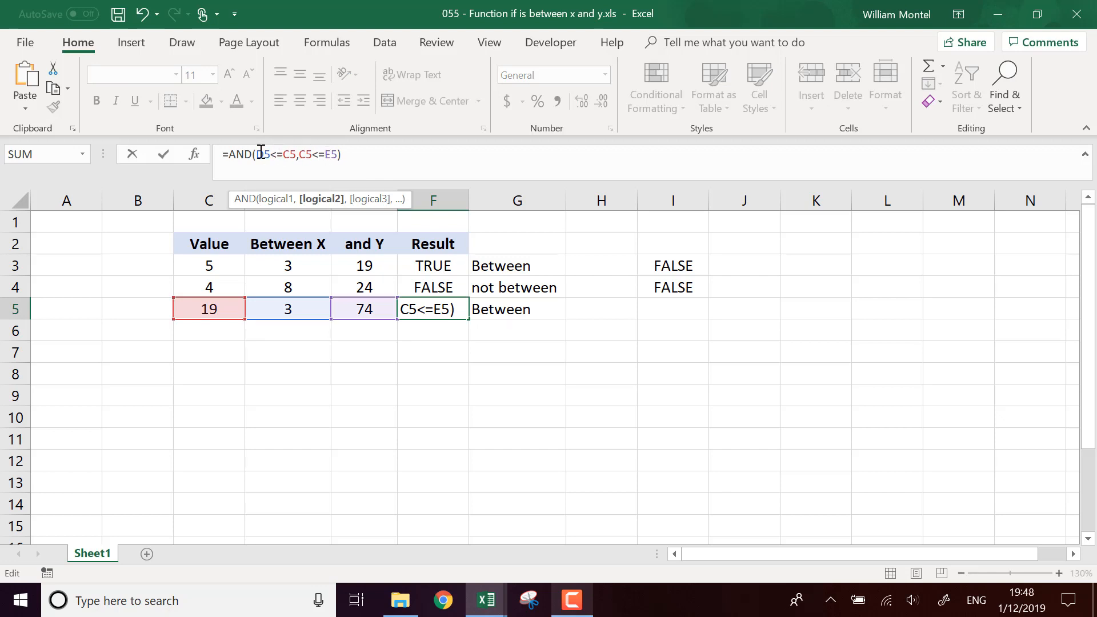
pyautogui.press('Return')
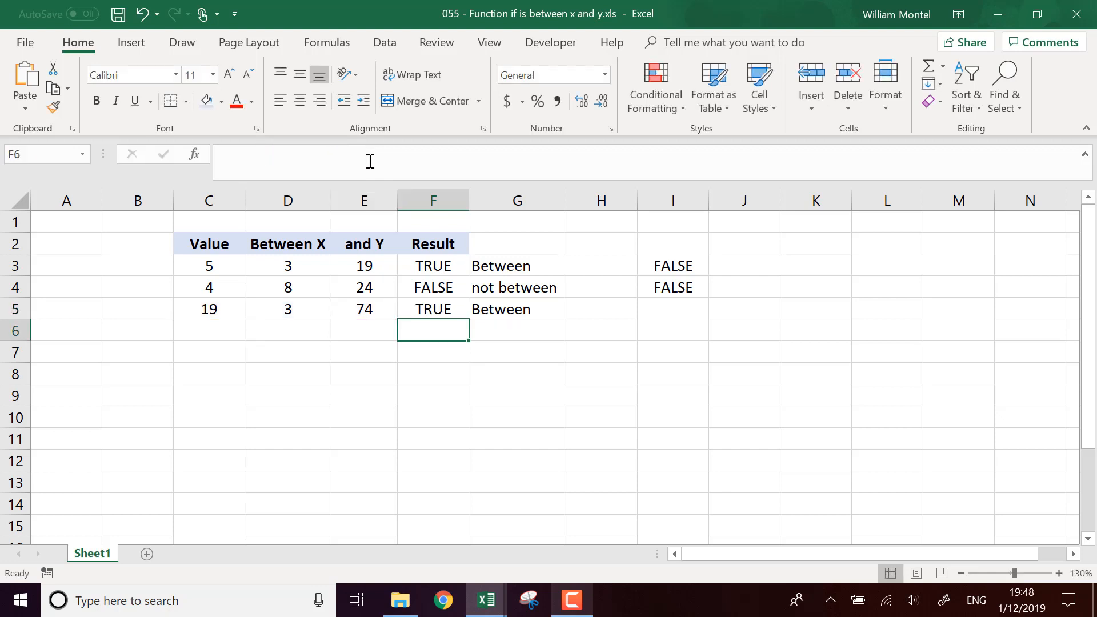
pyautogui.click(457, 315)
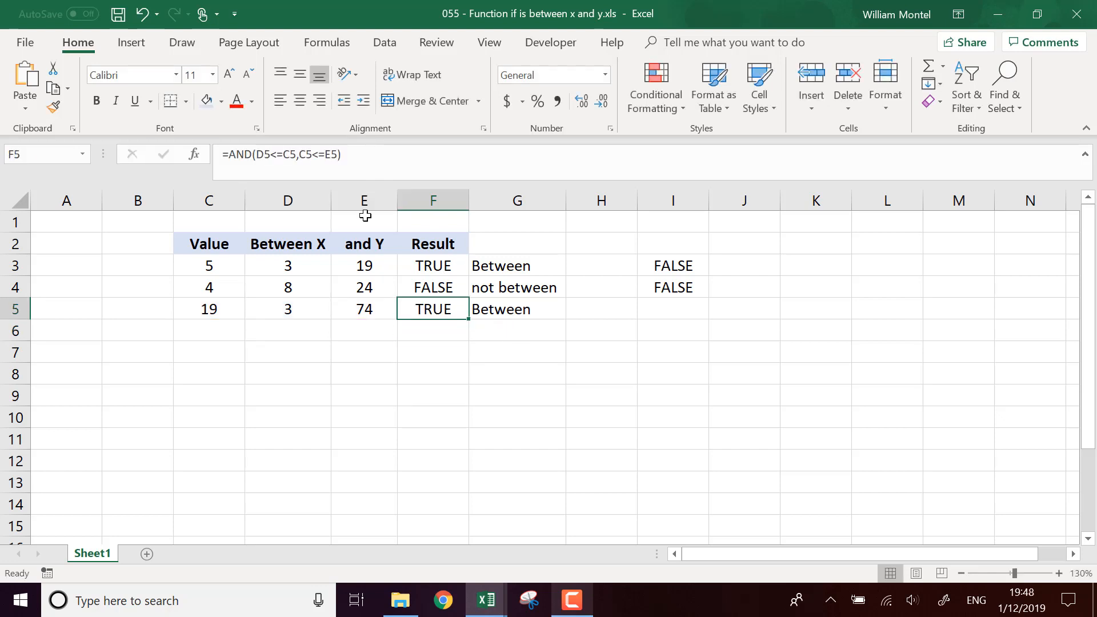
pyautogui.click(300, 155)
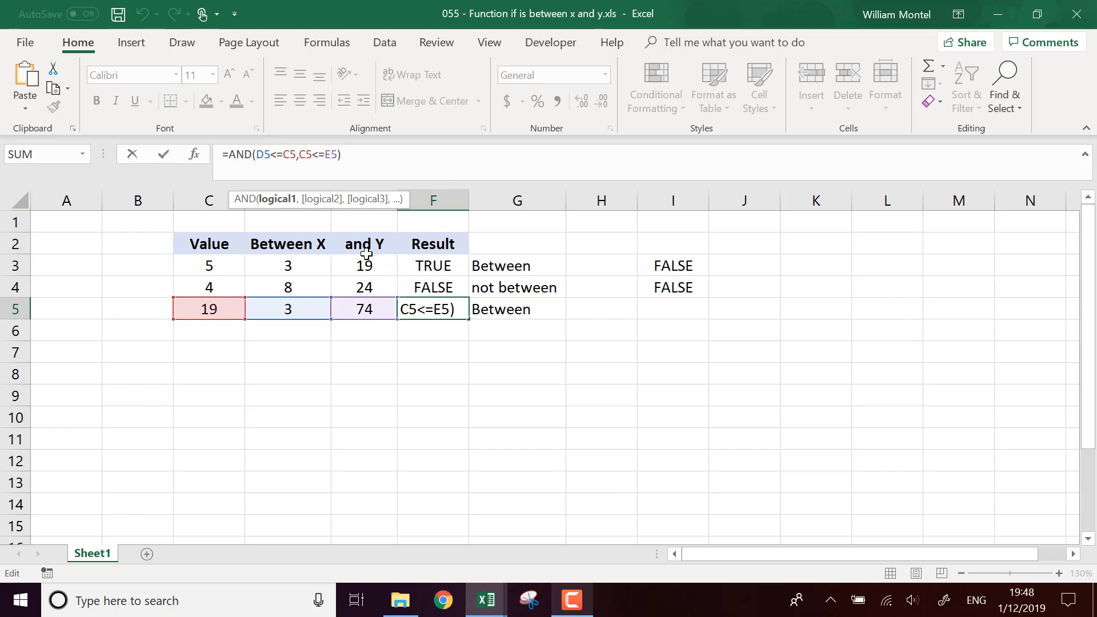
pyautogui.press('Return')
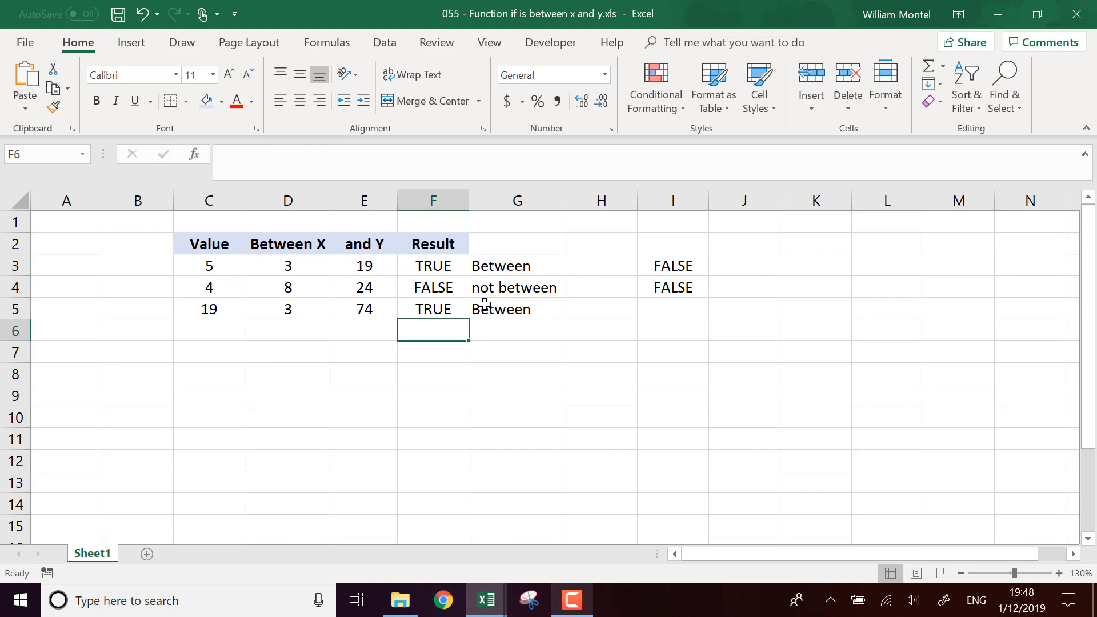
# Step: Save the workbook, continuing past the compatibility check
pyautogui.click(669, 359)
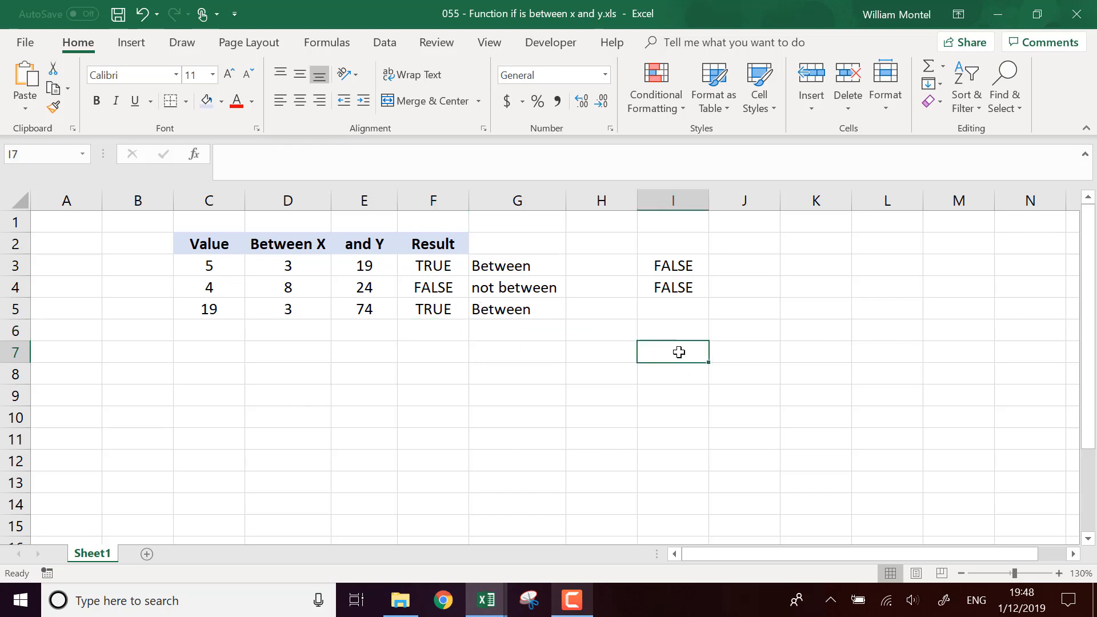
pyautogui.hotkey('ctrl', 's')
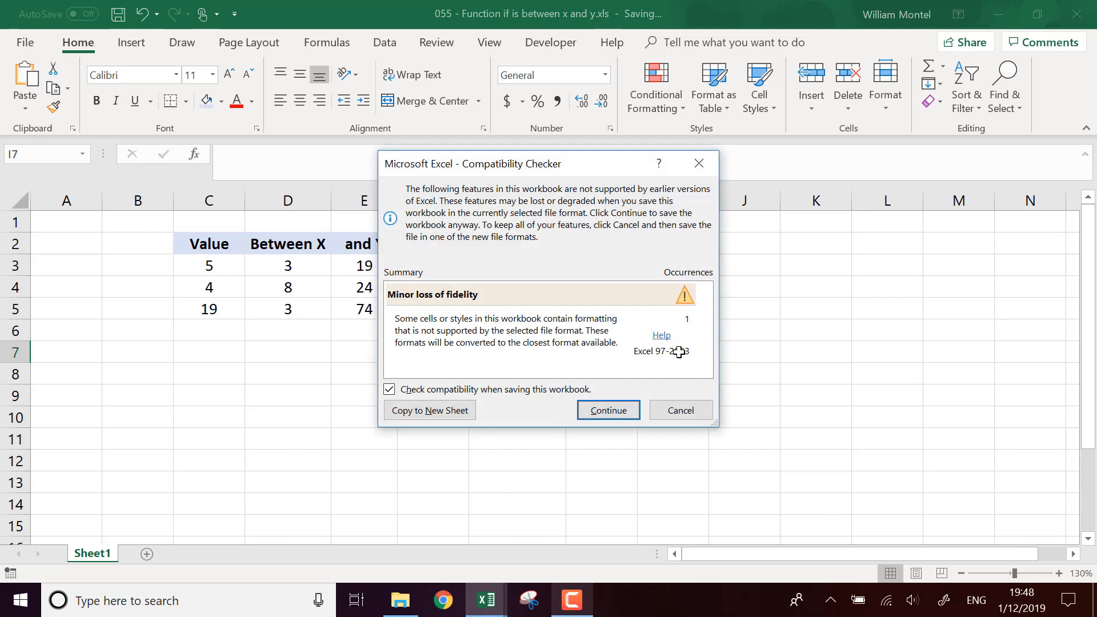
pyautogui.click(609, 412)
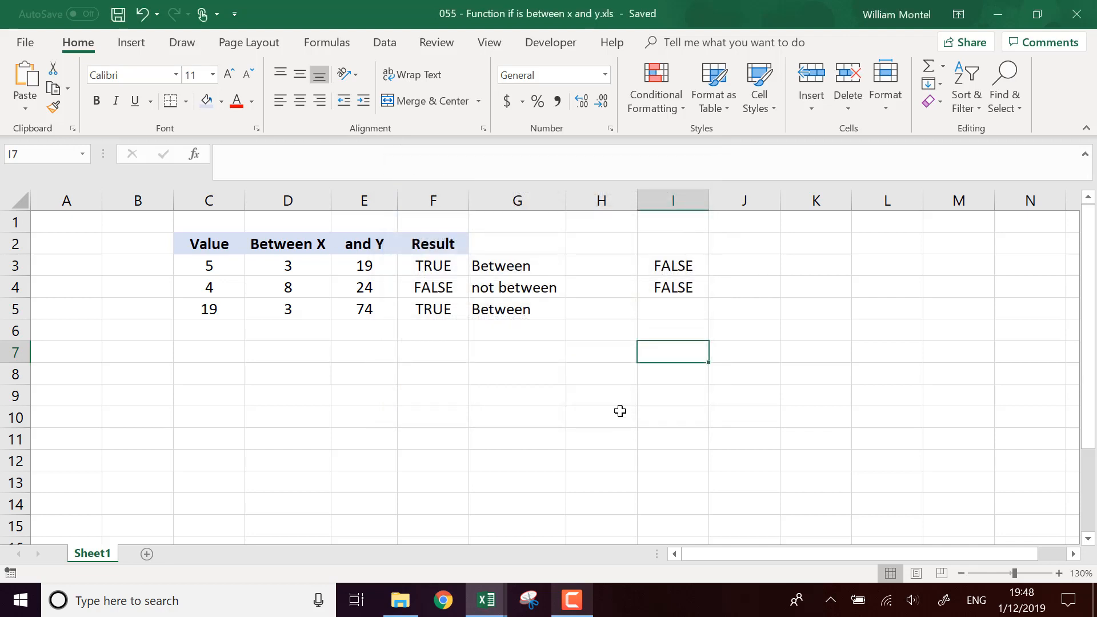